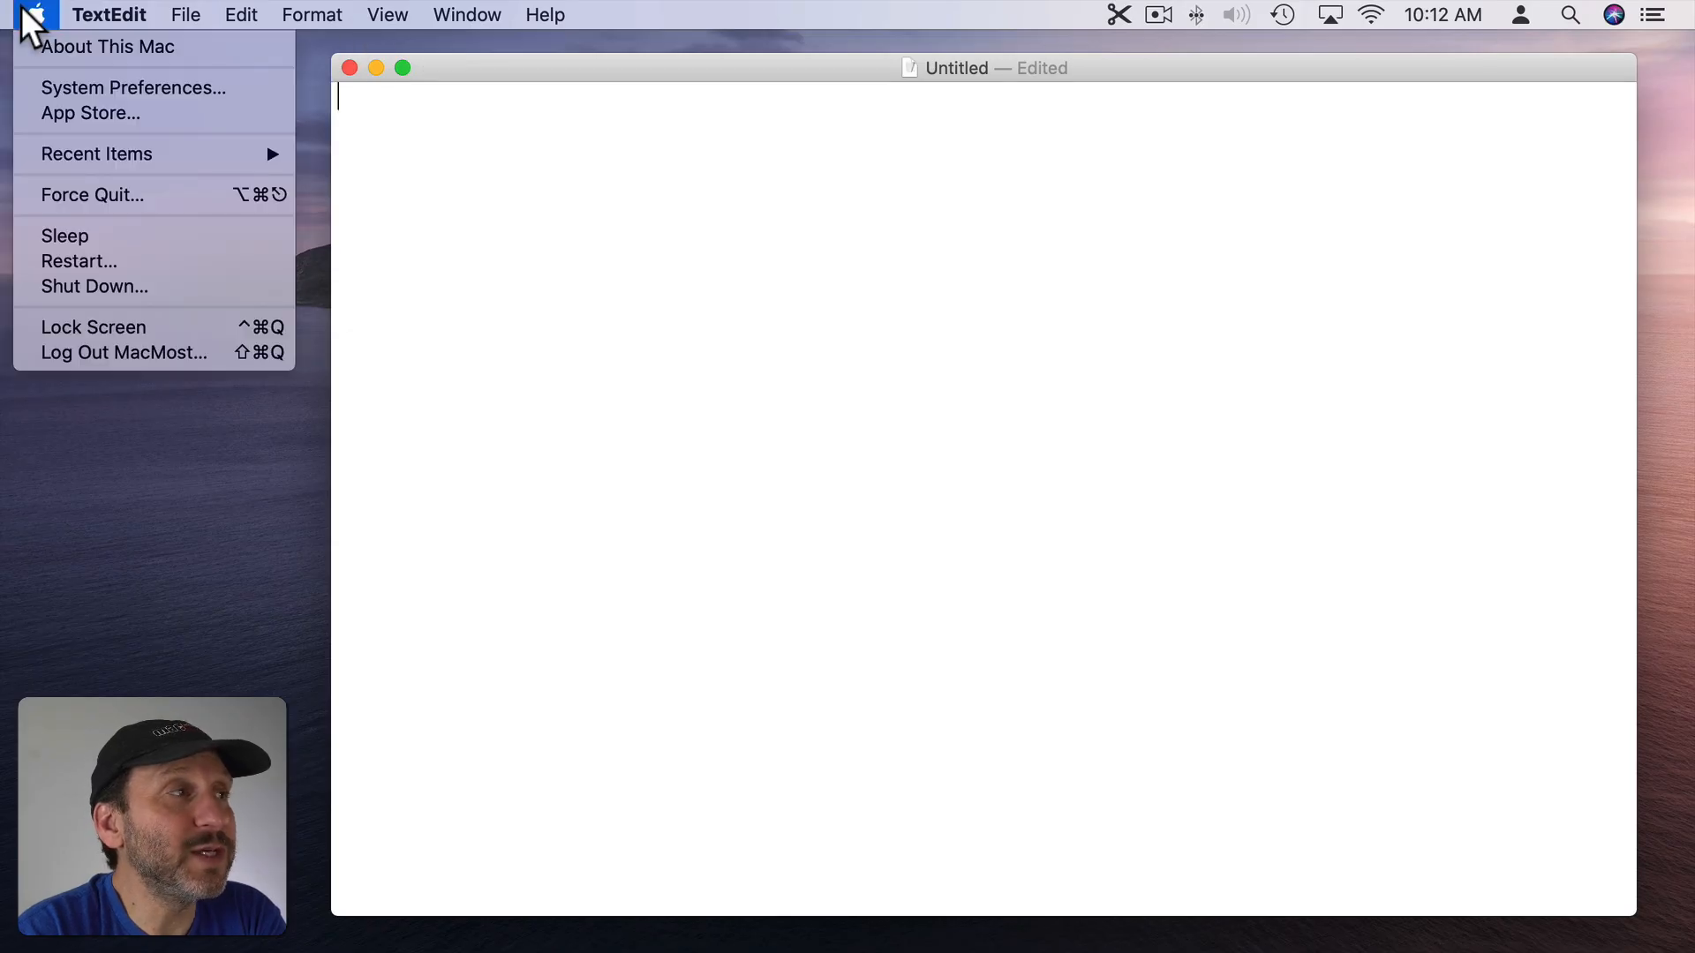
# Turn on macOS Dictation in the Keyboard preferences and confirm enabling it.
pyautogui.click(71, 84)
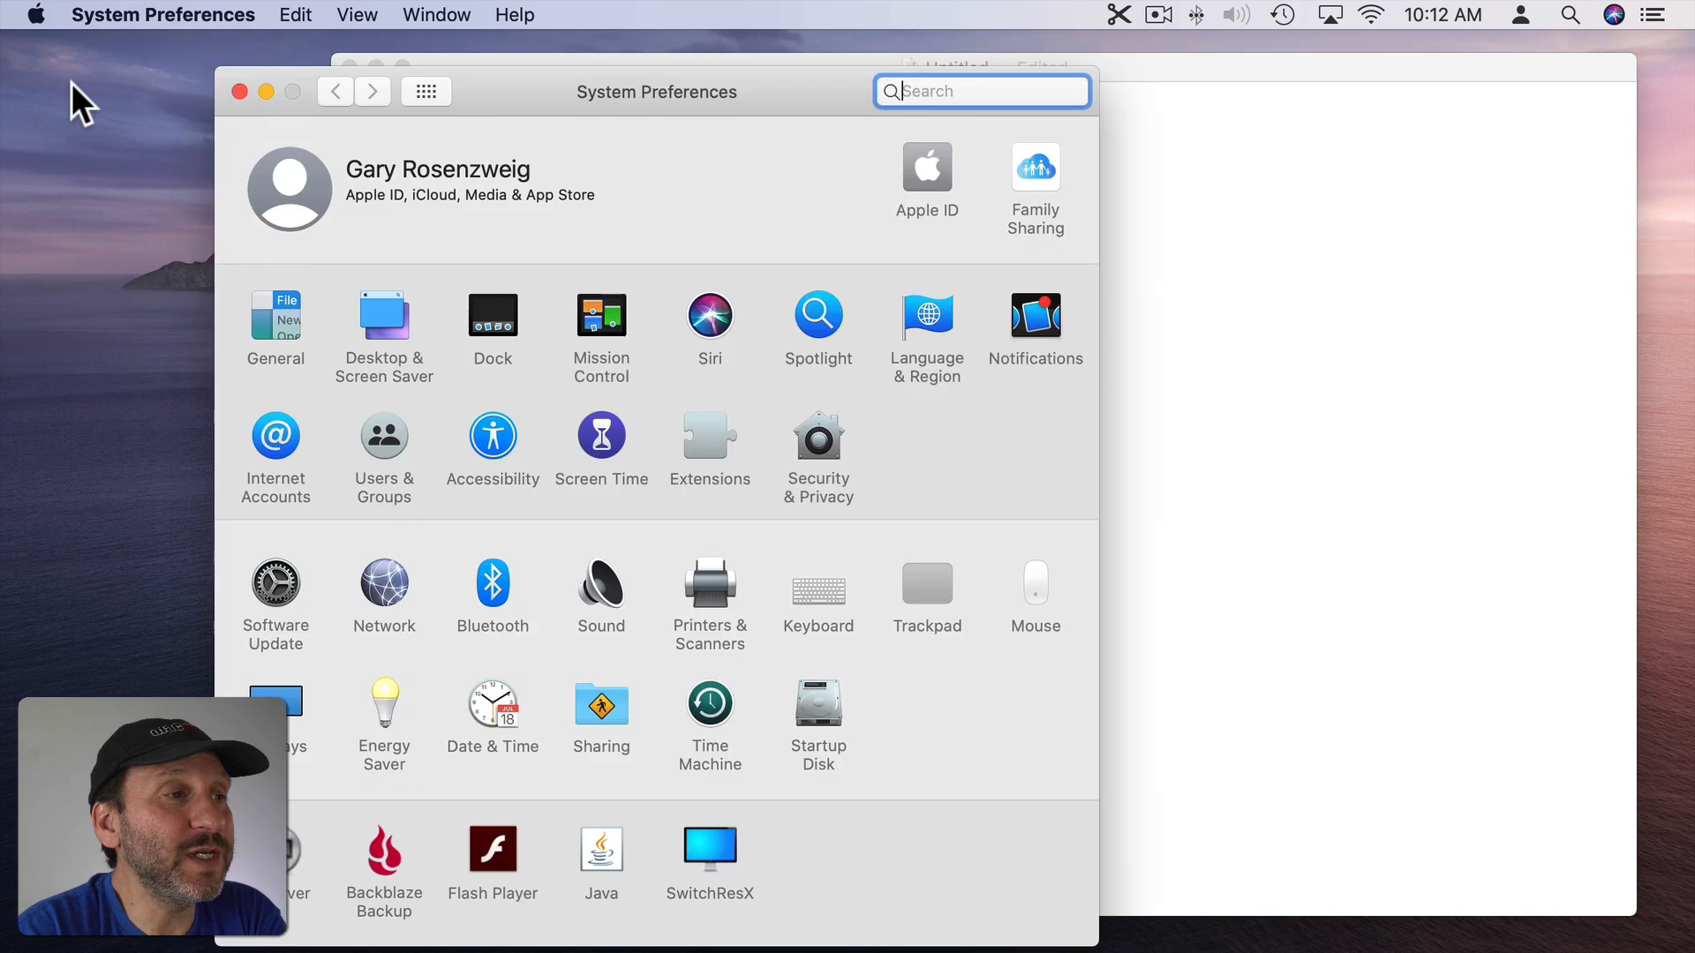
pyautogui.click(820, 600)
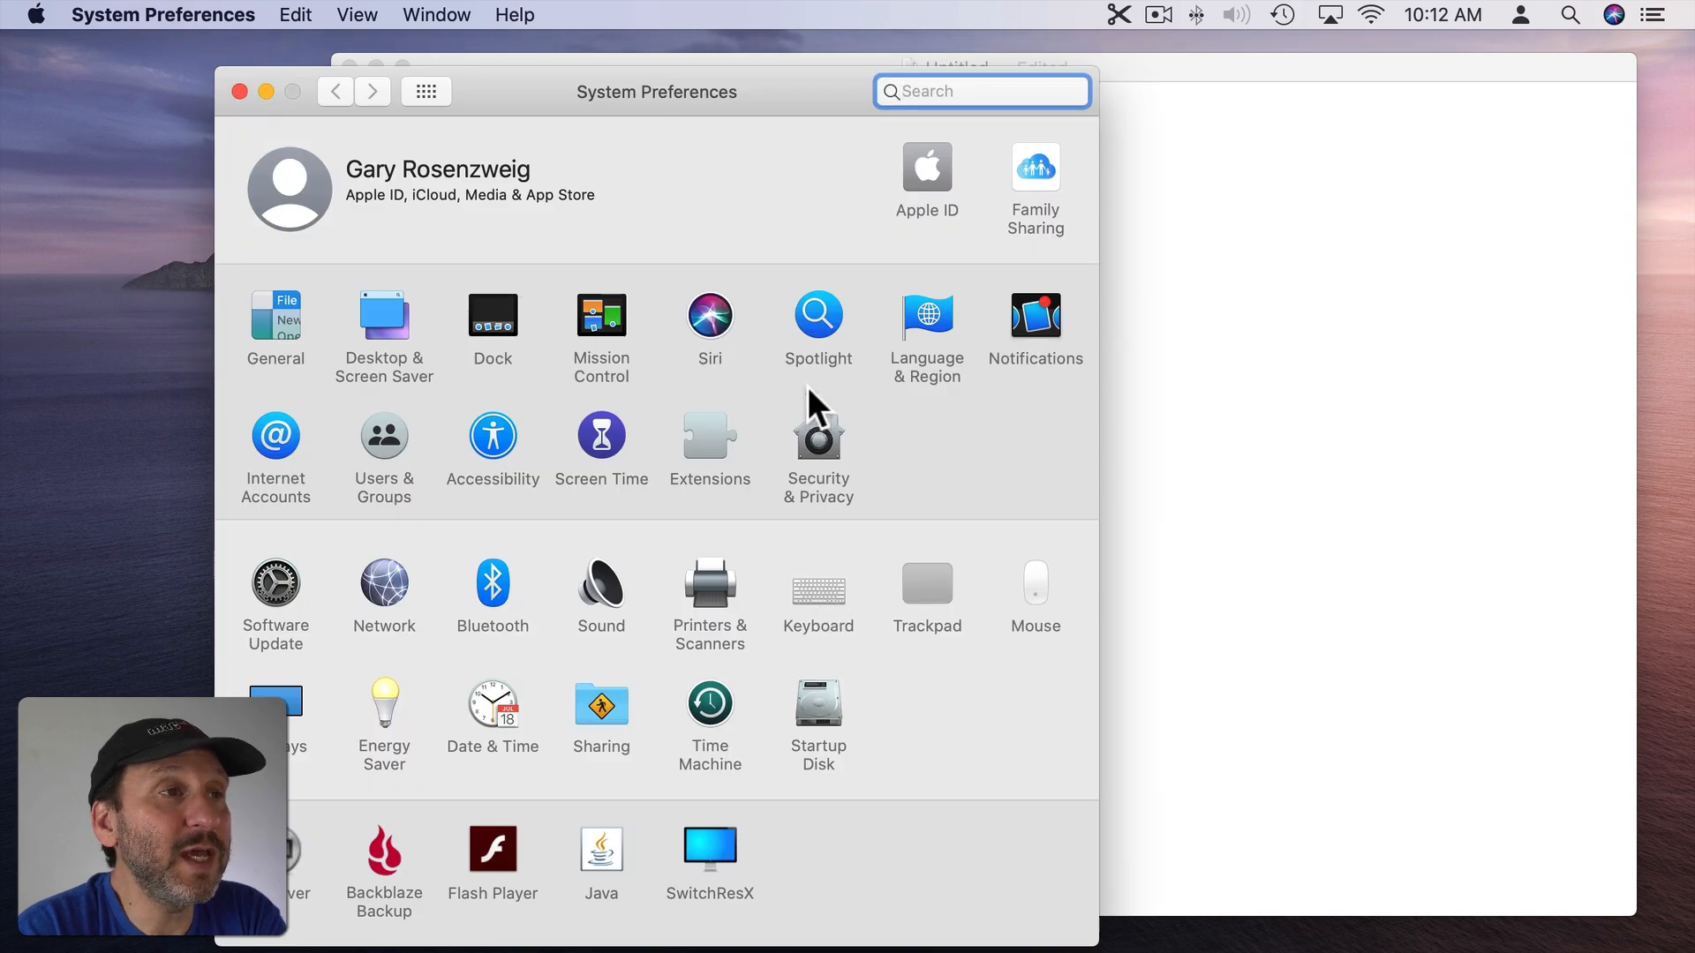
pyautogui.click(863, 169)
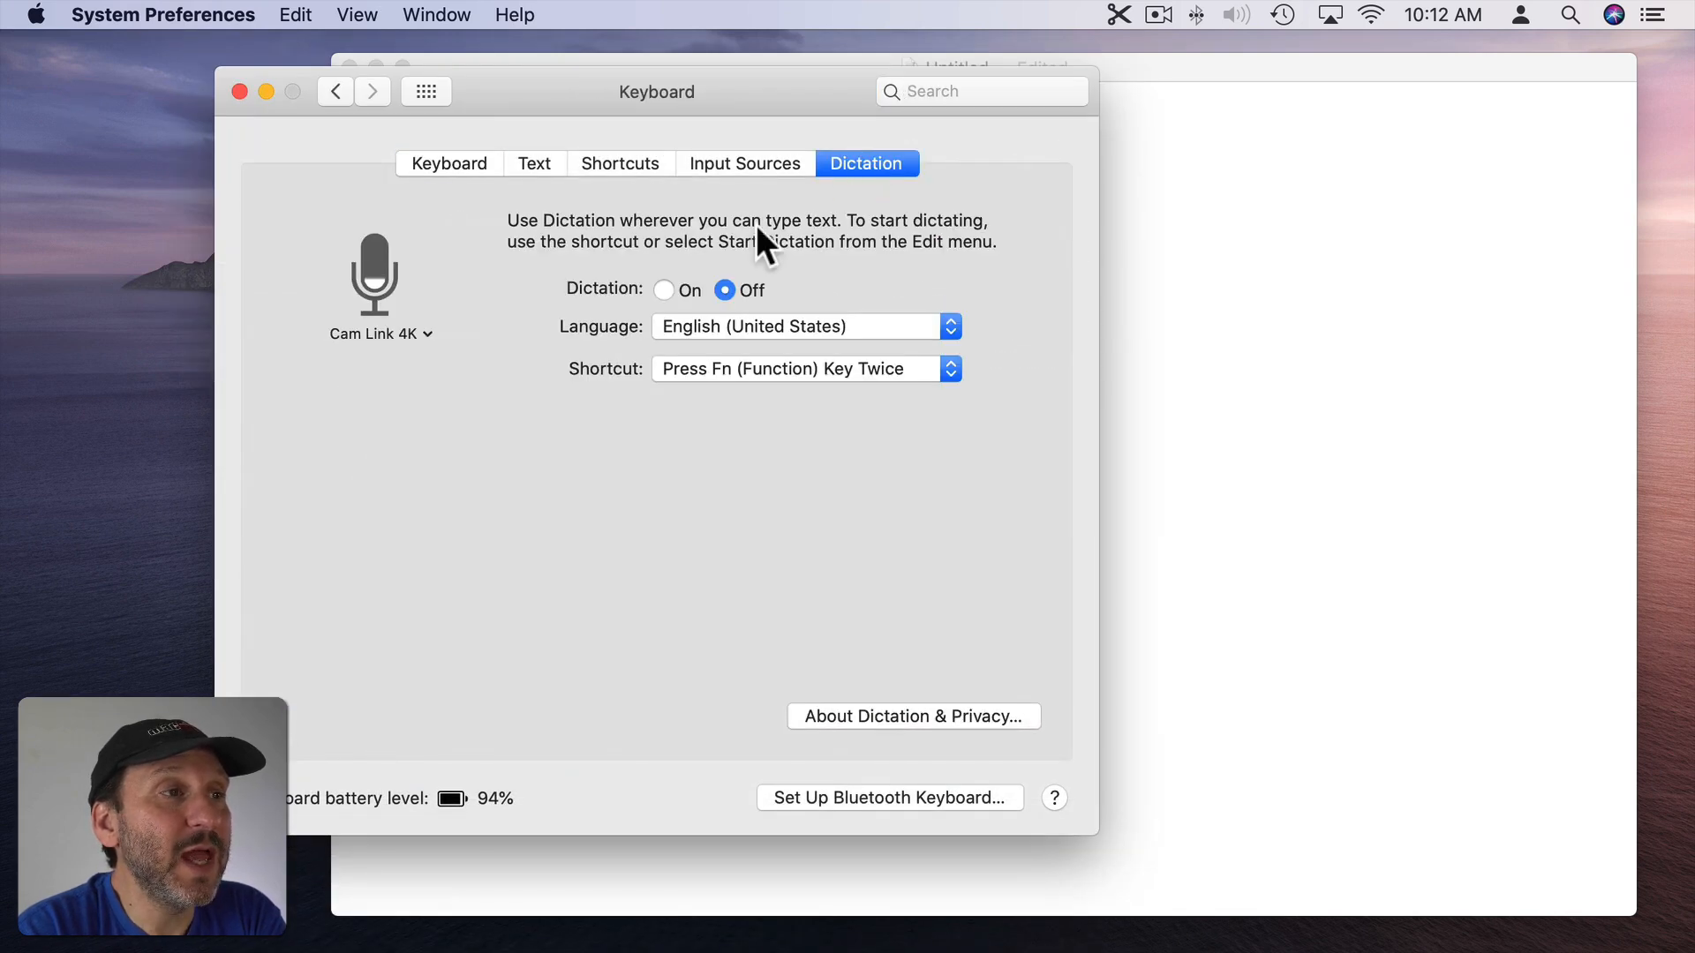
pyautogui.click(666, 286)
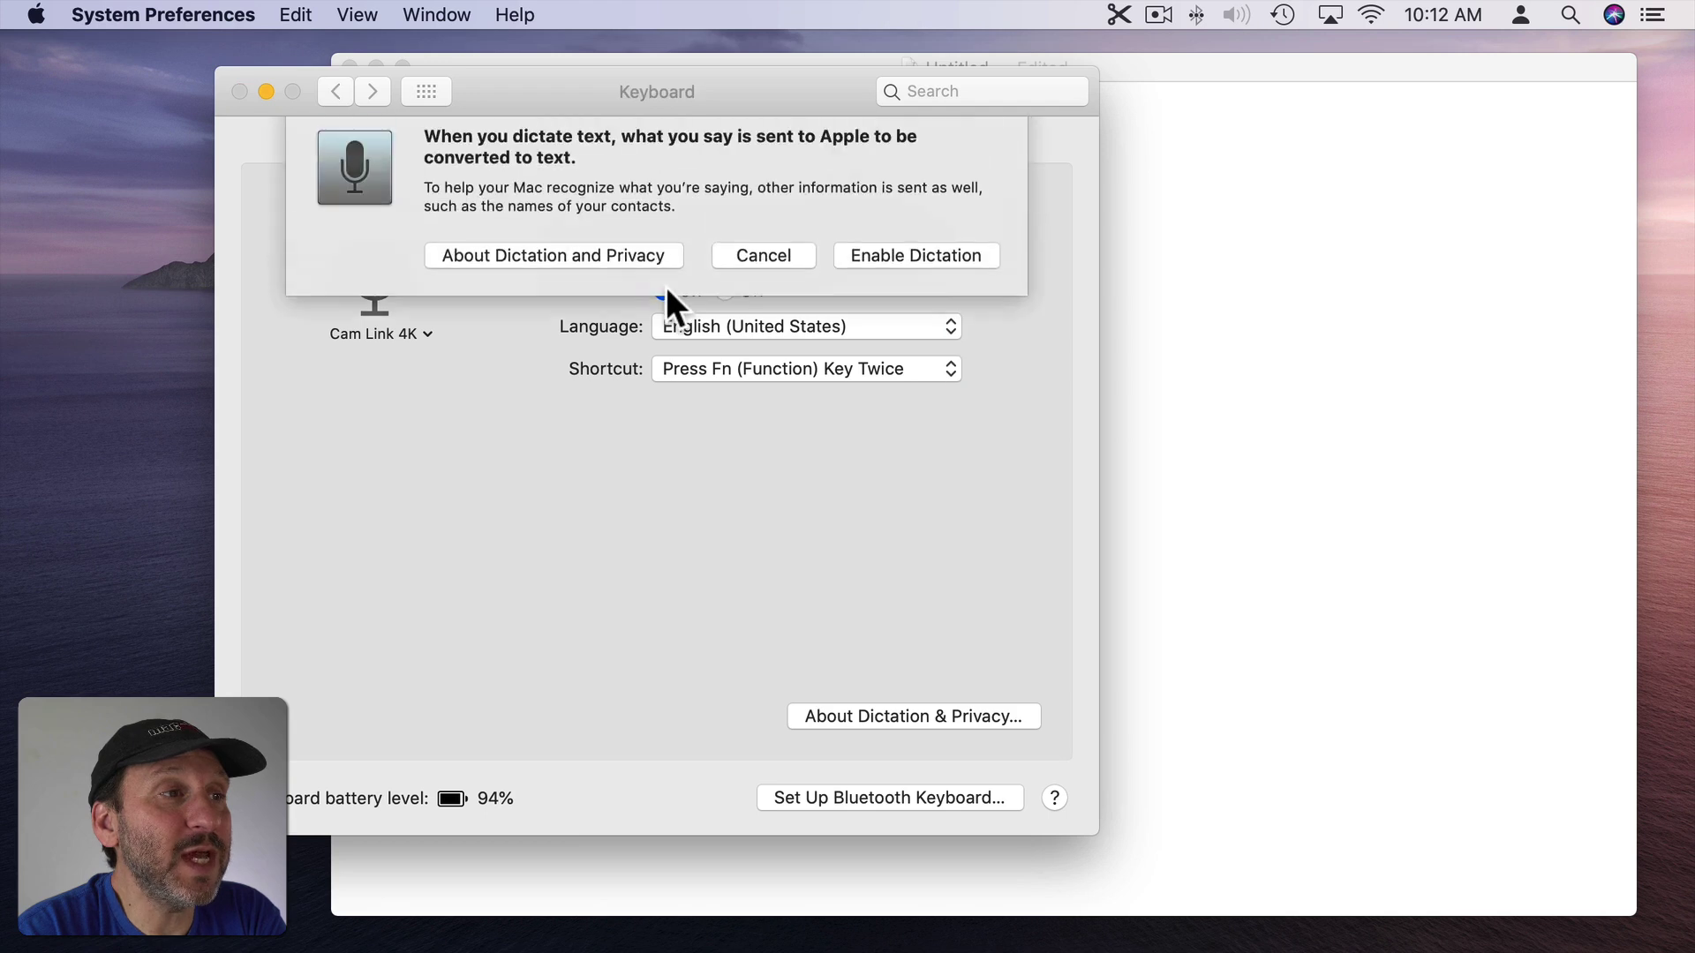
pyautogui.click(918, 265)
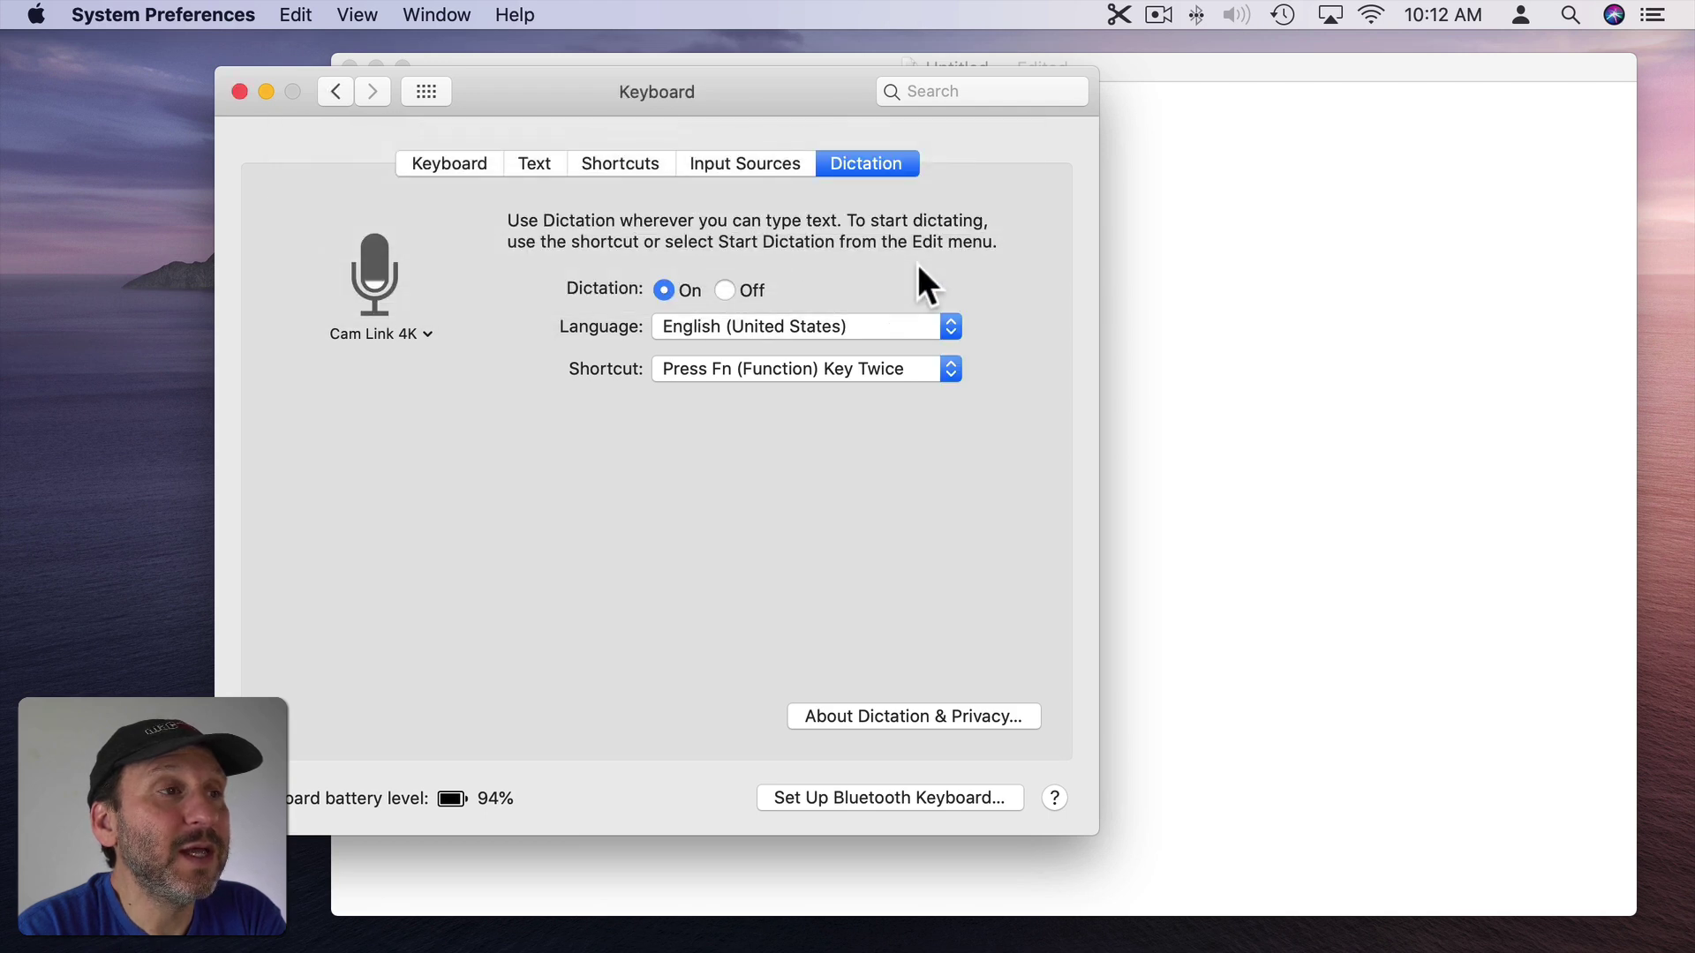
# Keep the press-Fn-twice shortcut and start dictating into the TextEdit document.
pyautogui.click(717, 370)
pyautogui.click(825, 367)
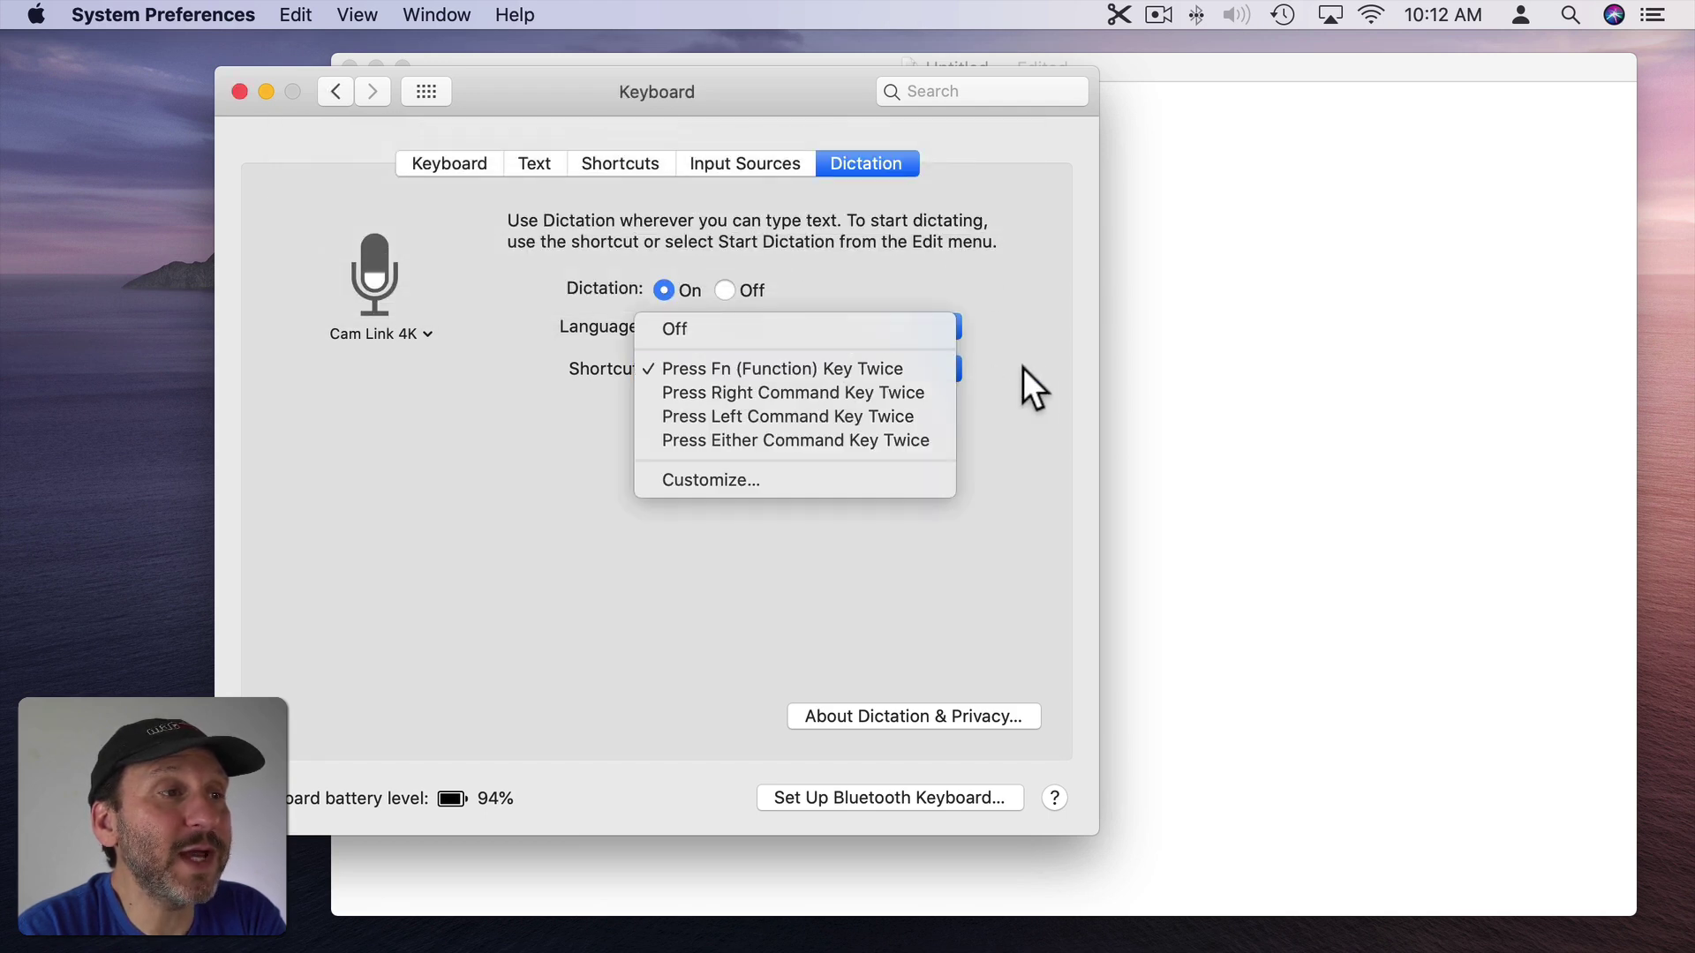
pyautogui.click(1139, 336)
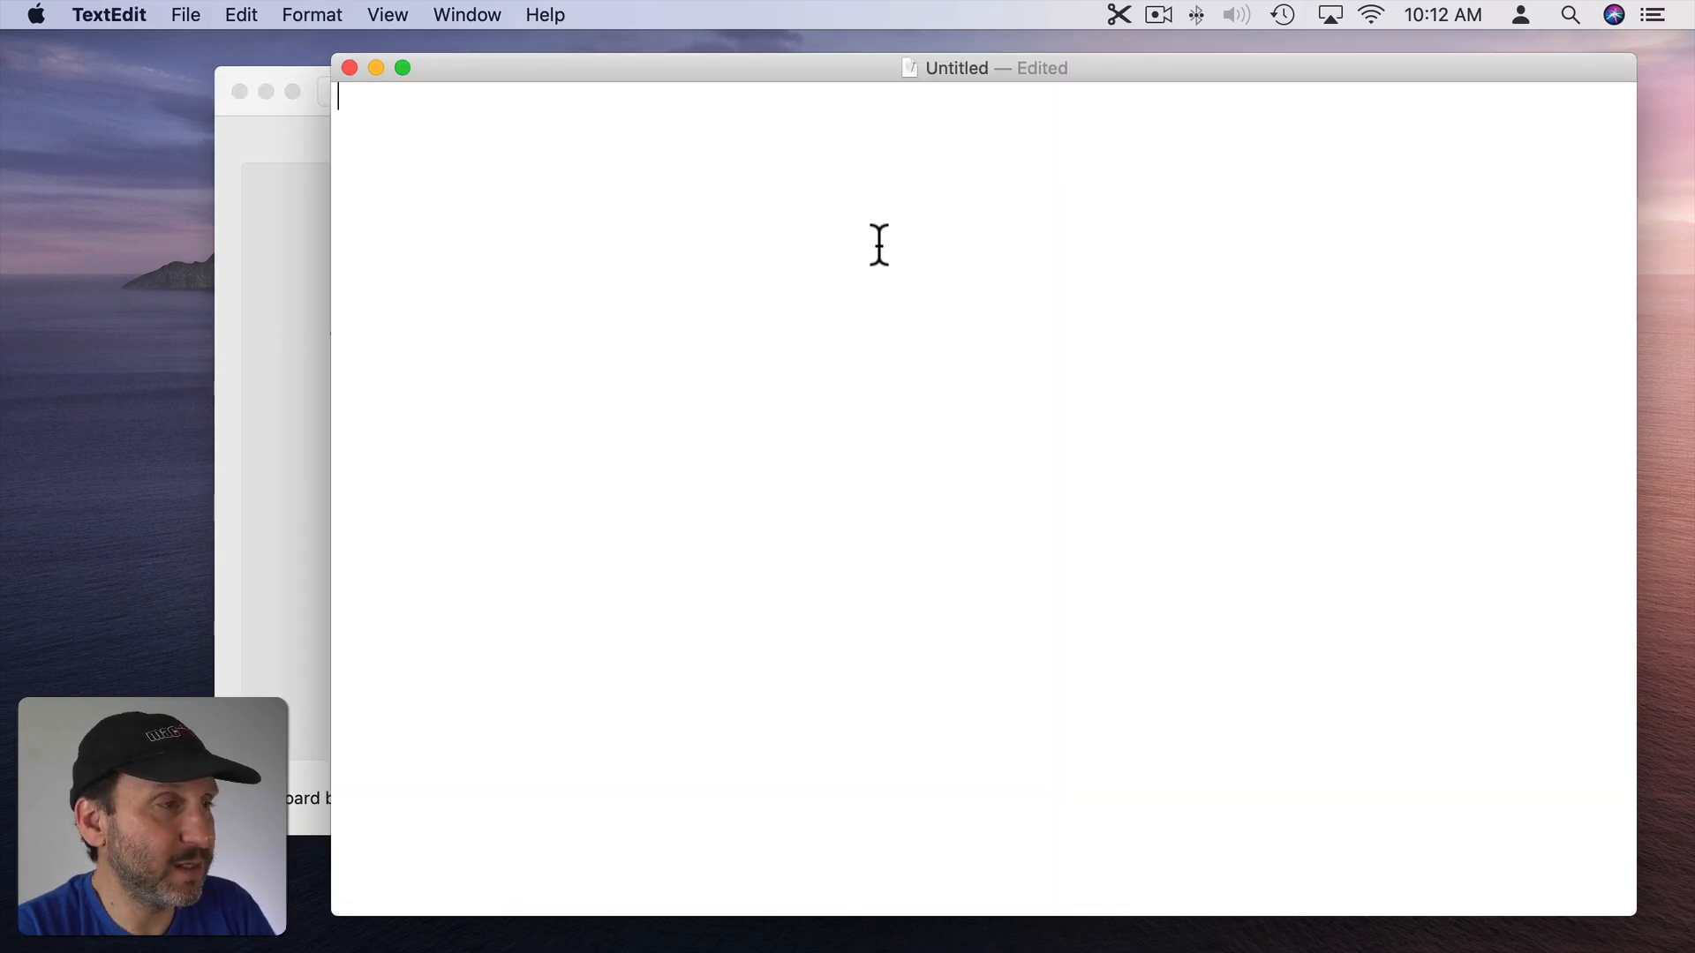
pyautogui.press('super')
pyautogui.press('super')
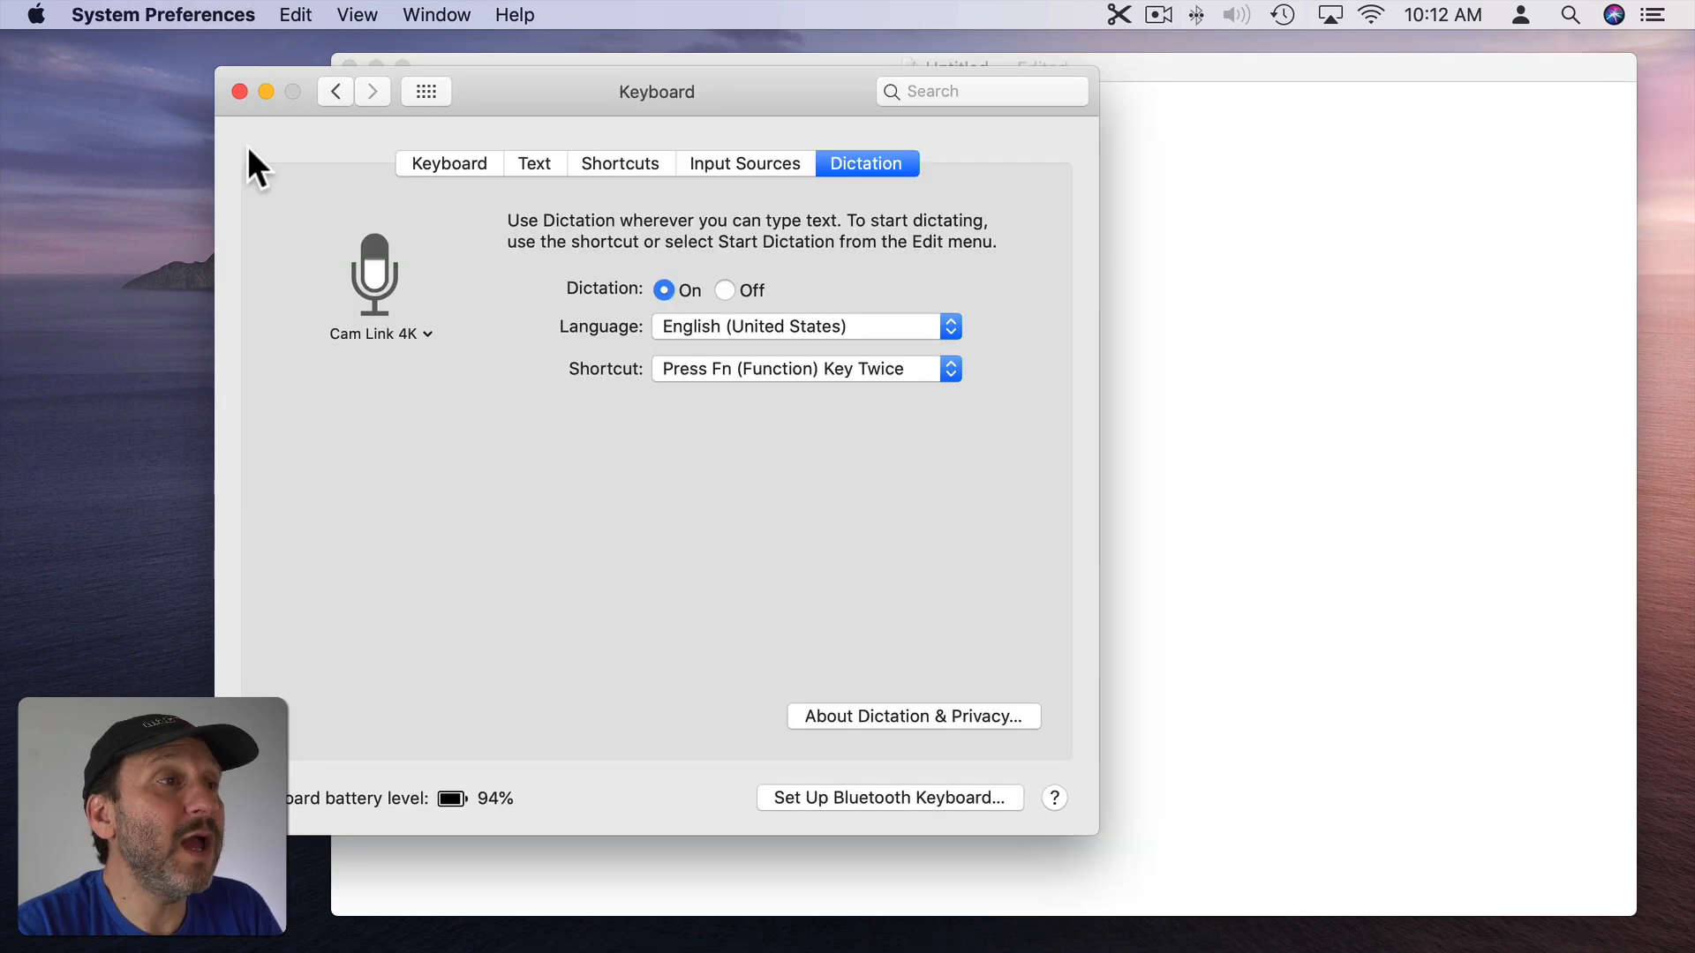
# Enable Voice Control in the Accessibility preferences.
pyautogui.click(417, 94)
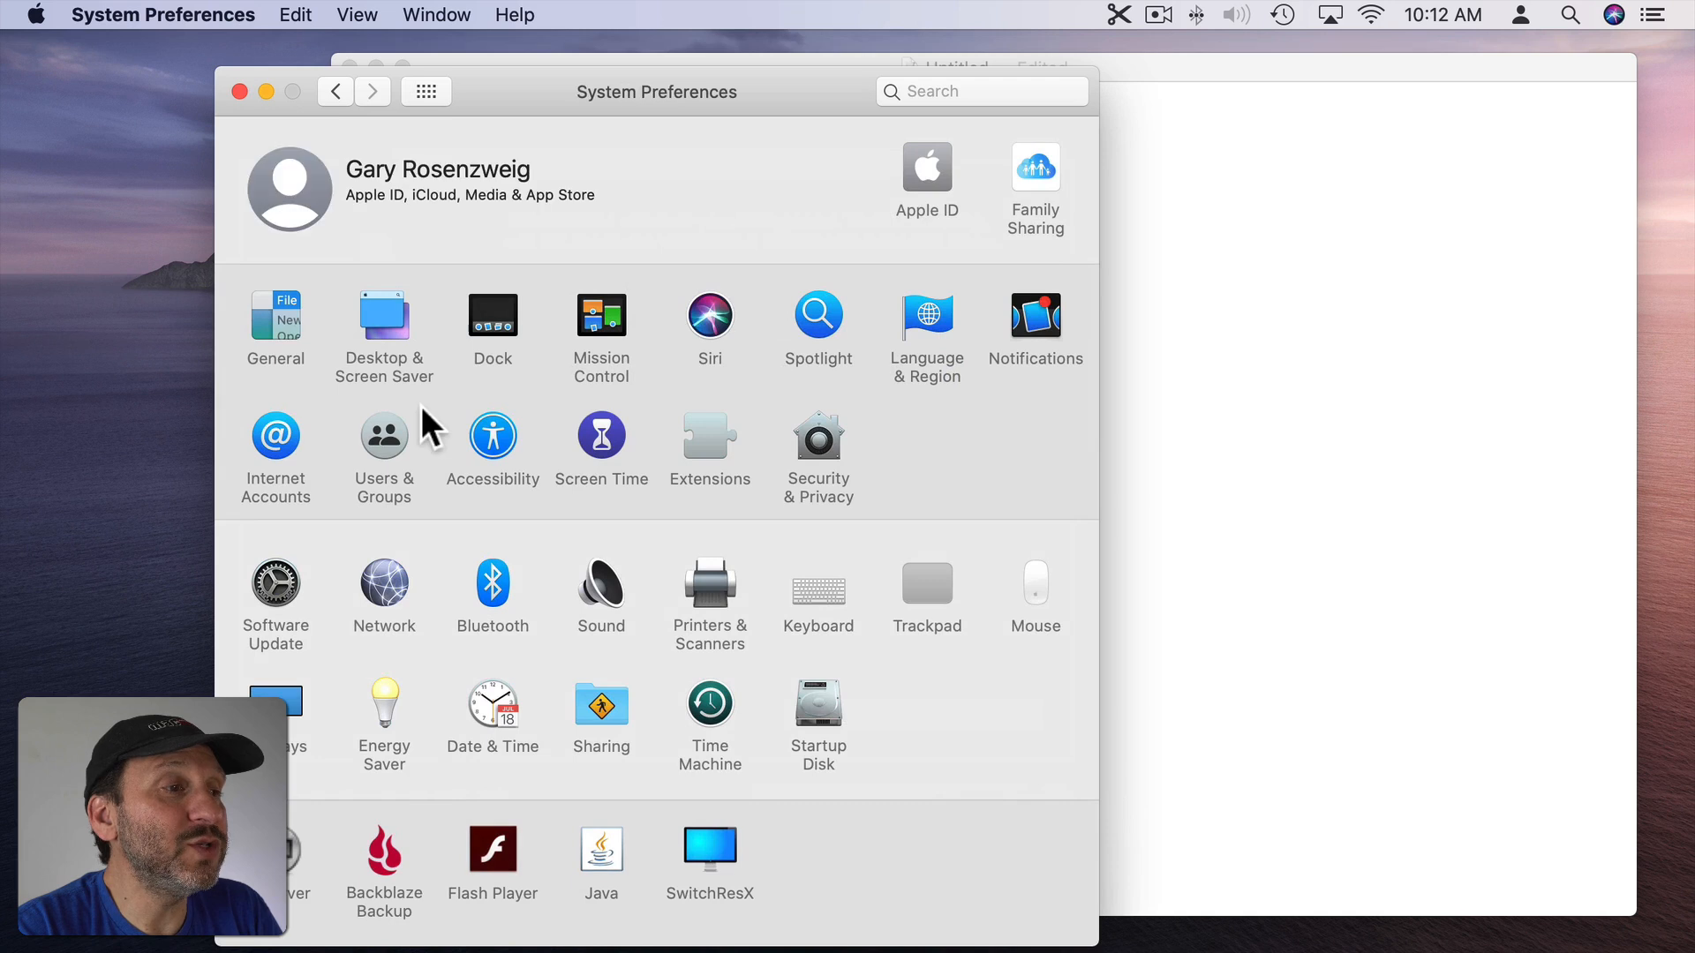
pyautogui.click(498, 436)
pyautogui.scroll(-2, 401, 475)
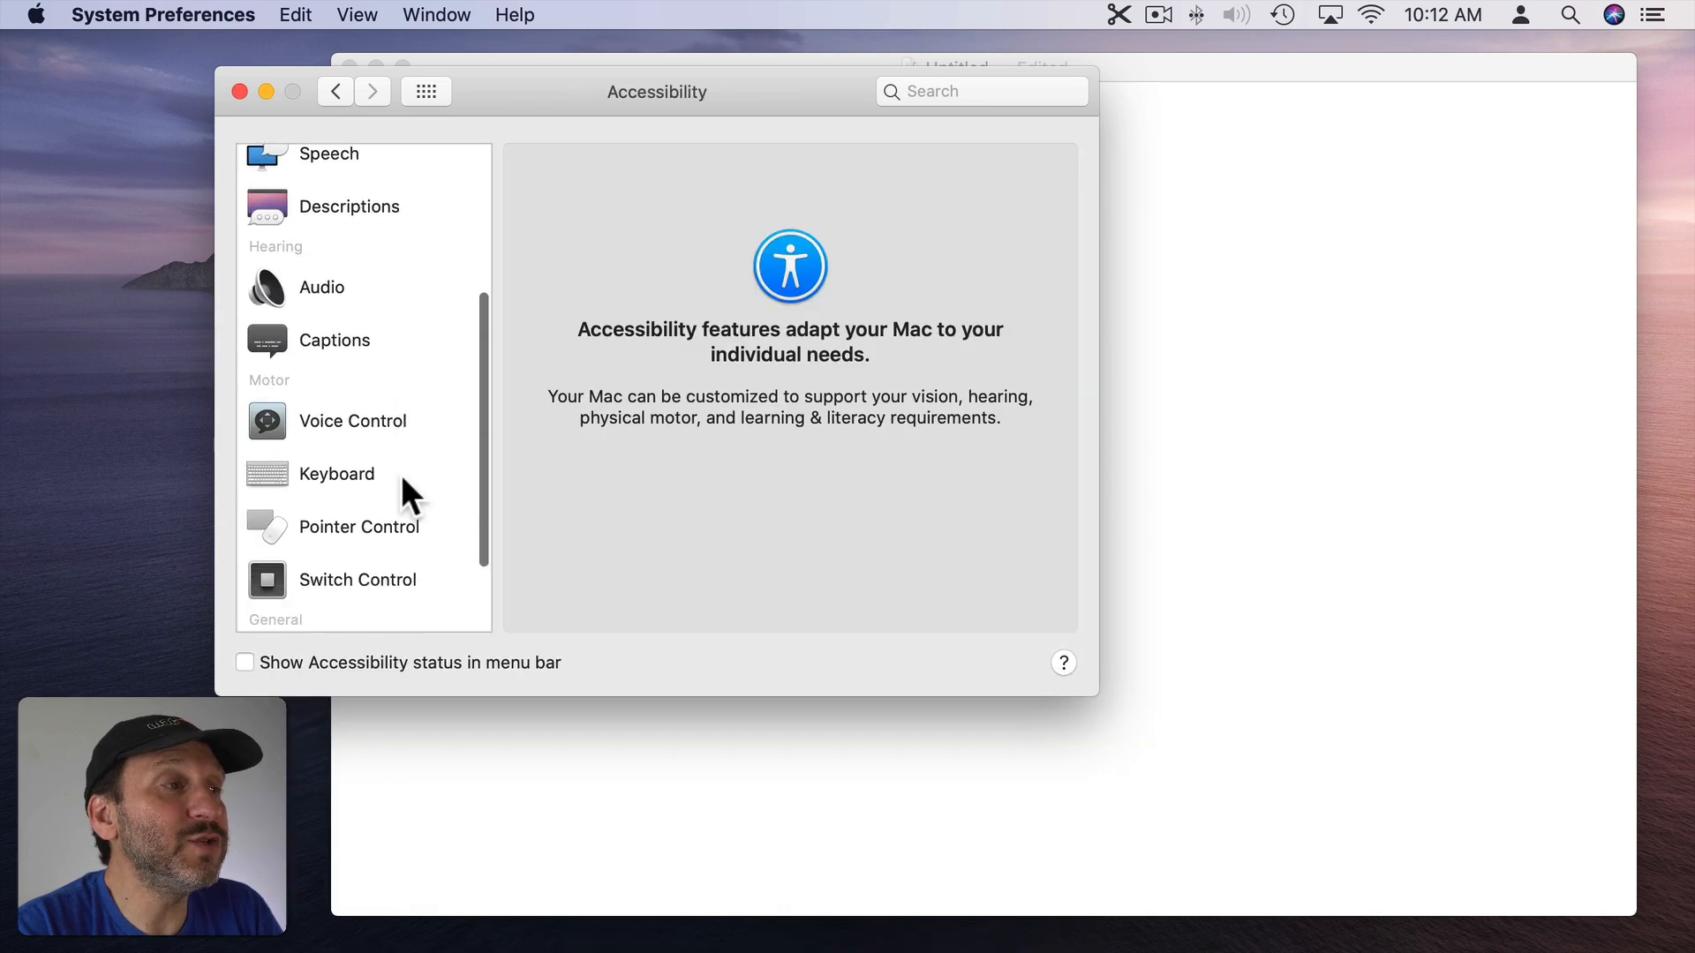
pyautogui.click(354, 434)
pyautogui.click(639, 242)
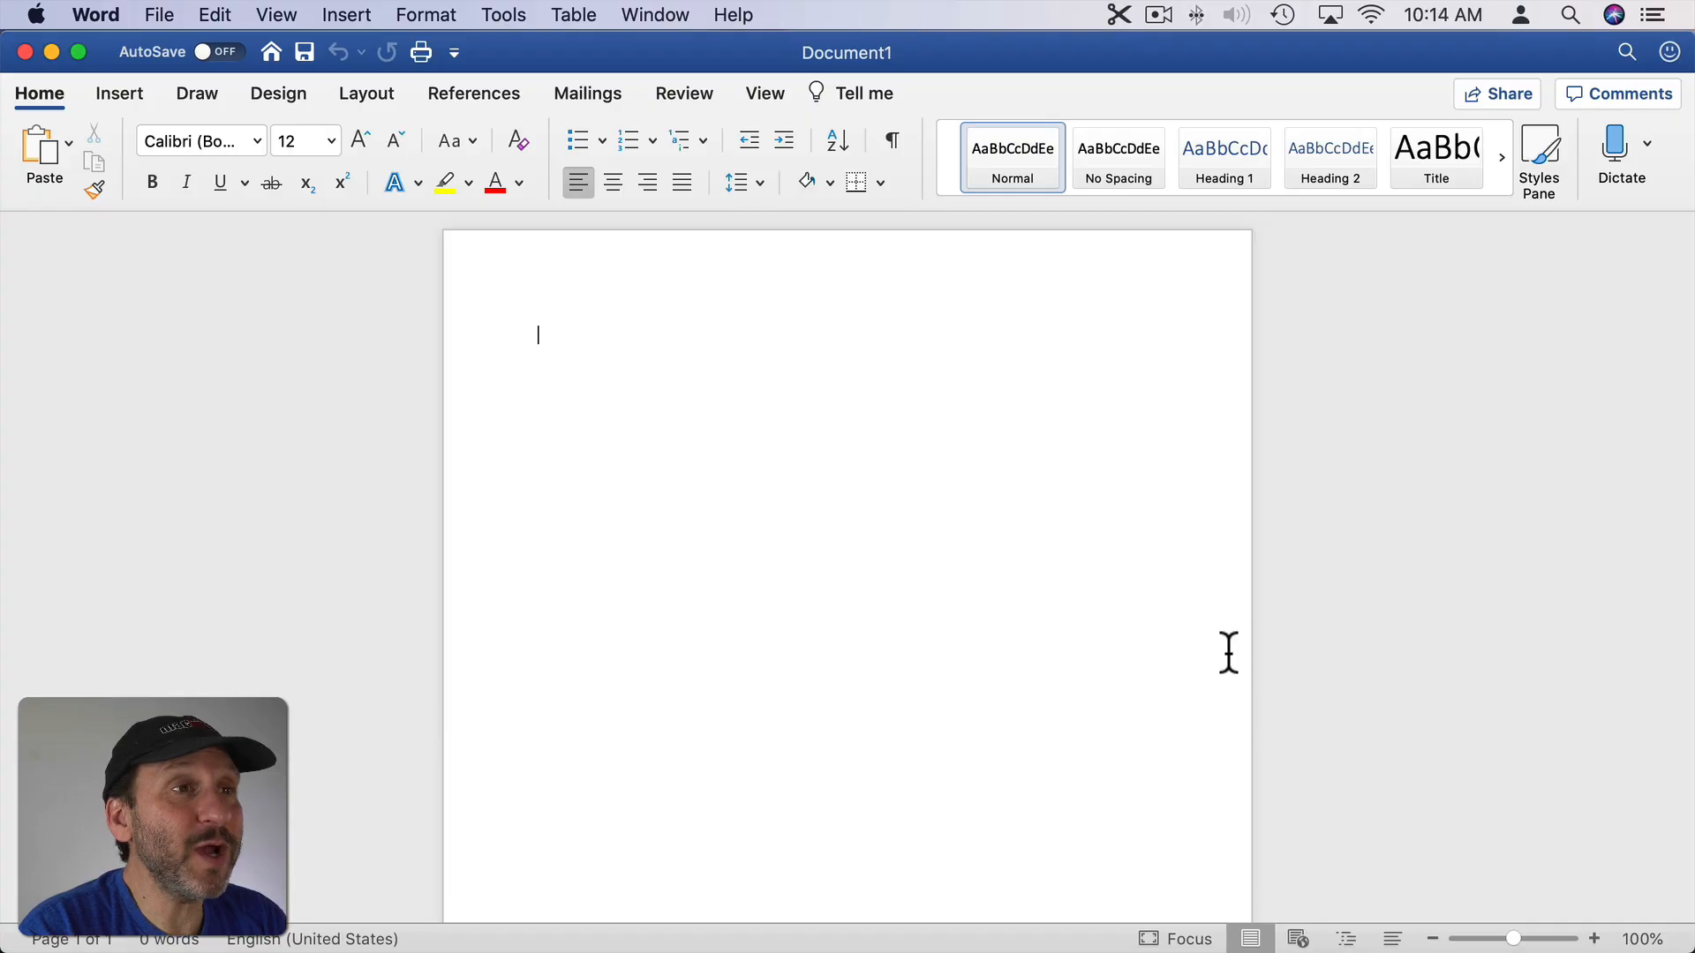
# Check the installed Word version in About Word and dismiss it.
pyautogui.click(98, 13)
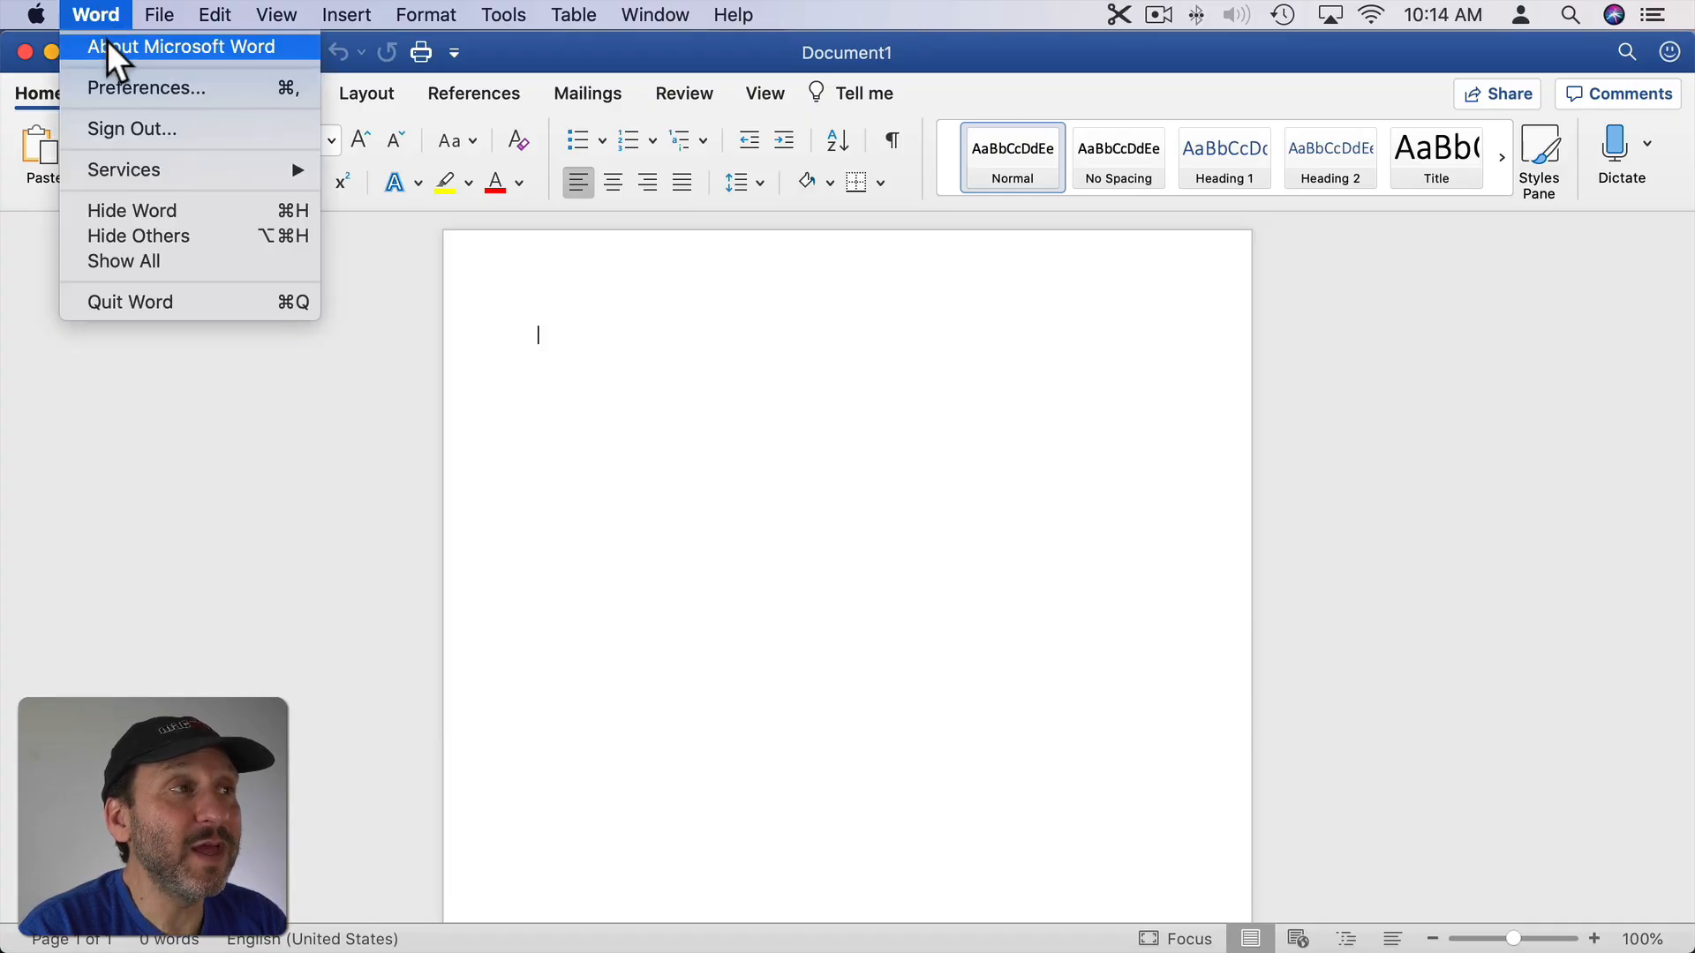
pyautogui.click(108, 42)
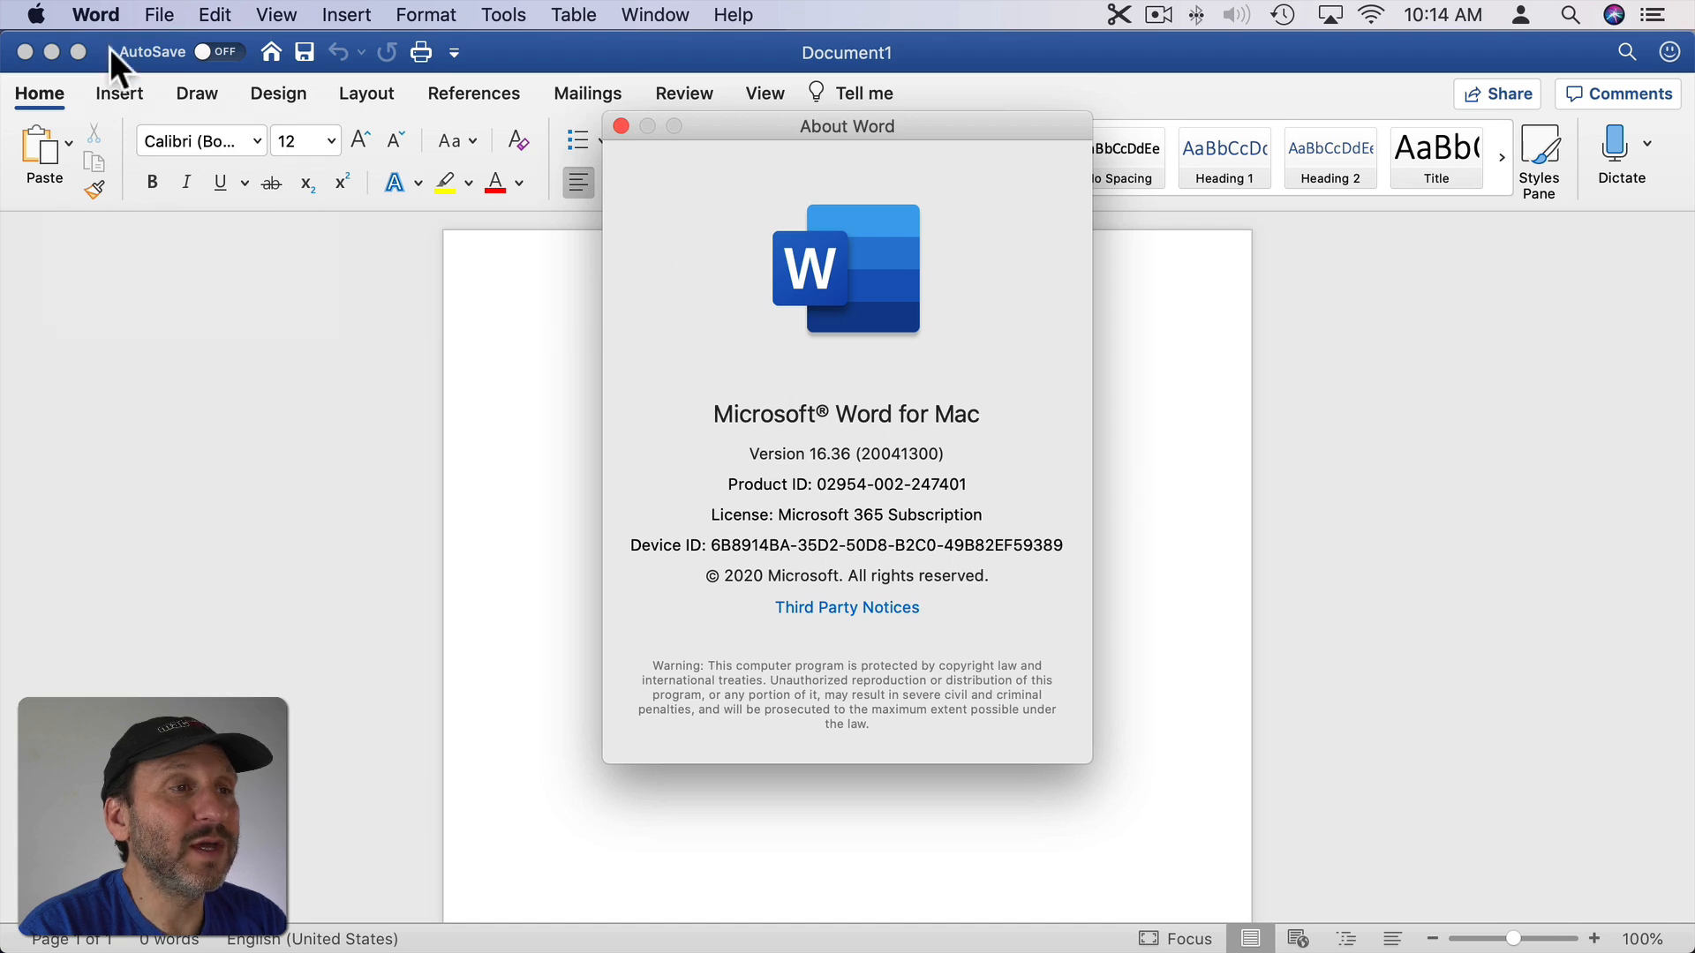
pyautogui.click(619, 126)
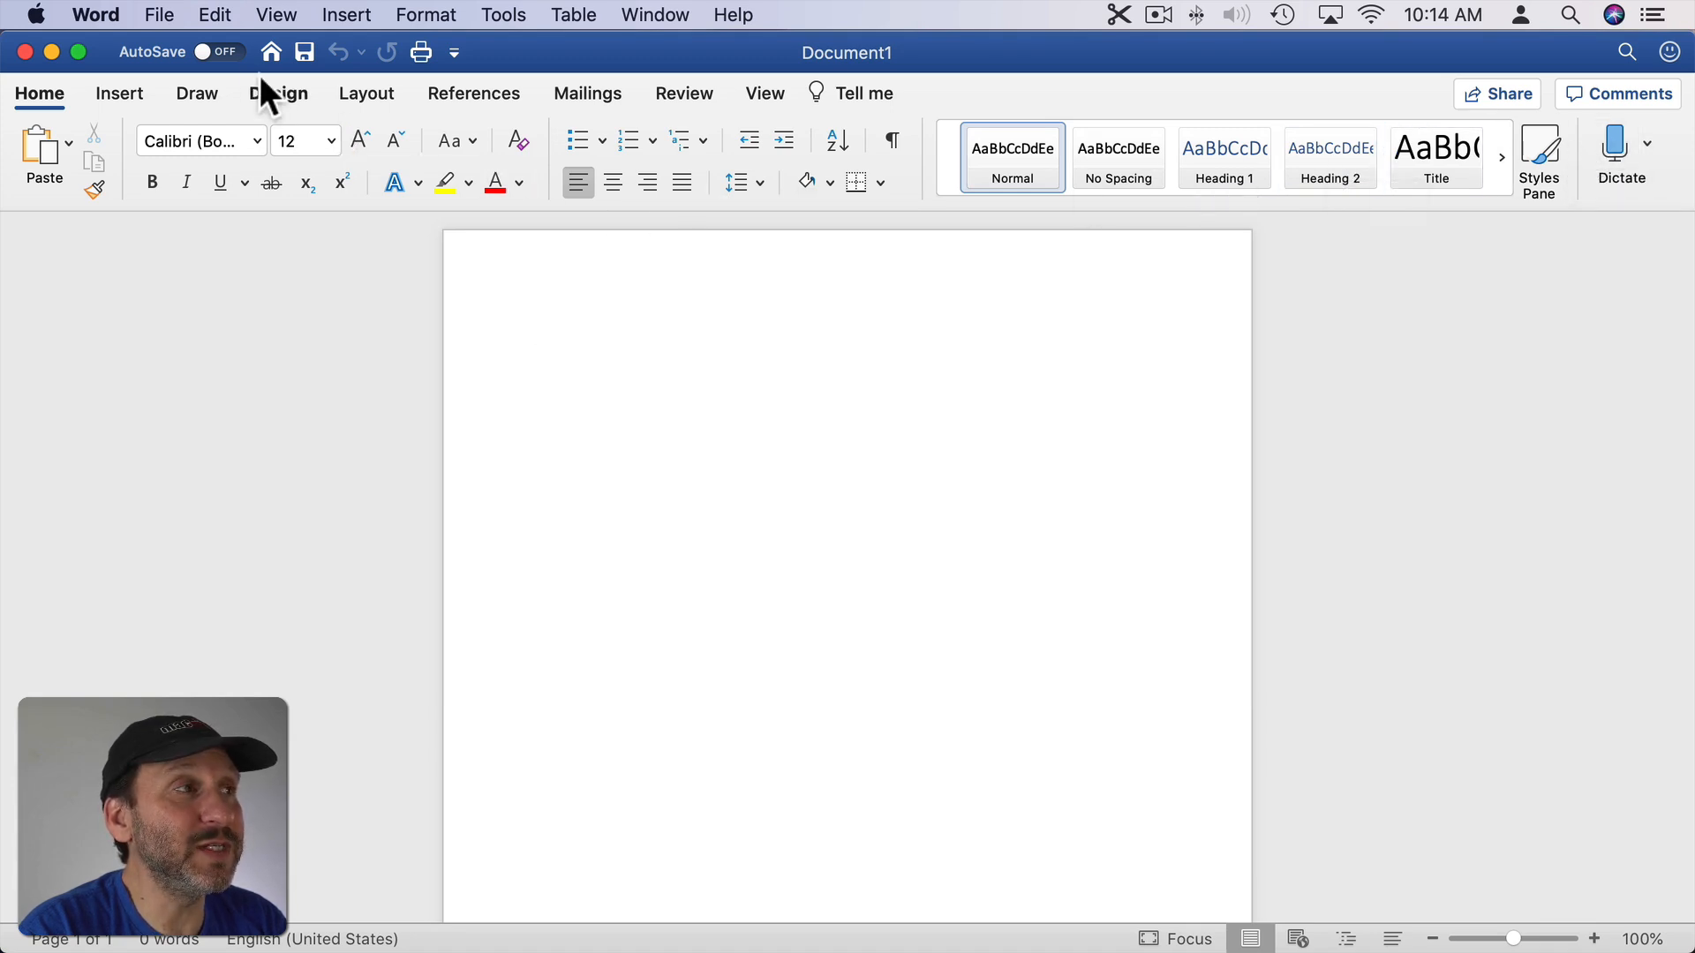
# Dictate 'The quick Brown Fox jumps over the lazy dog' using Word's Dictate button.
pyautogui.click(216, 15)
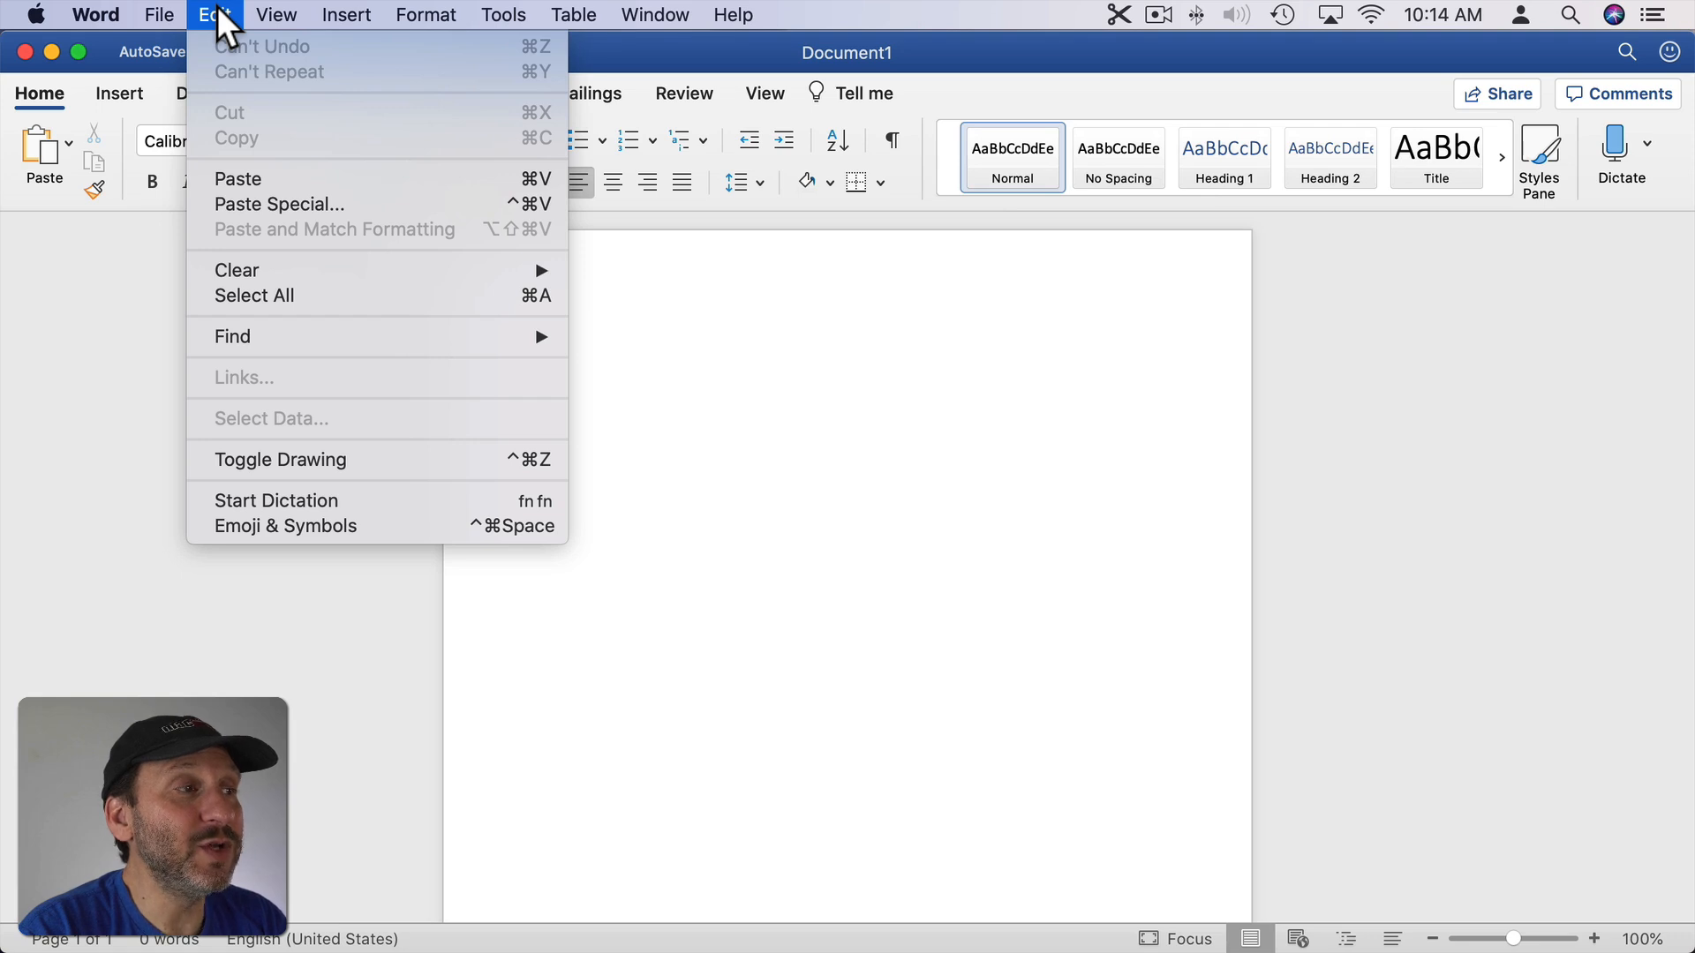
pyautogui.click(352, 500)
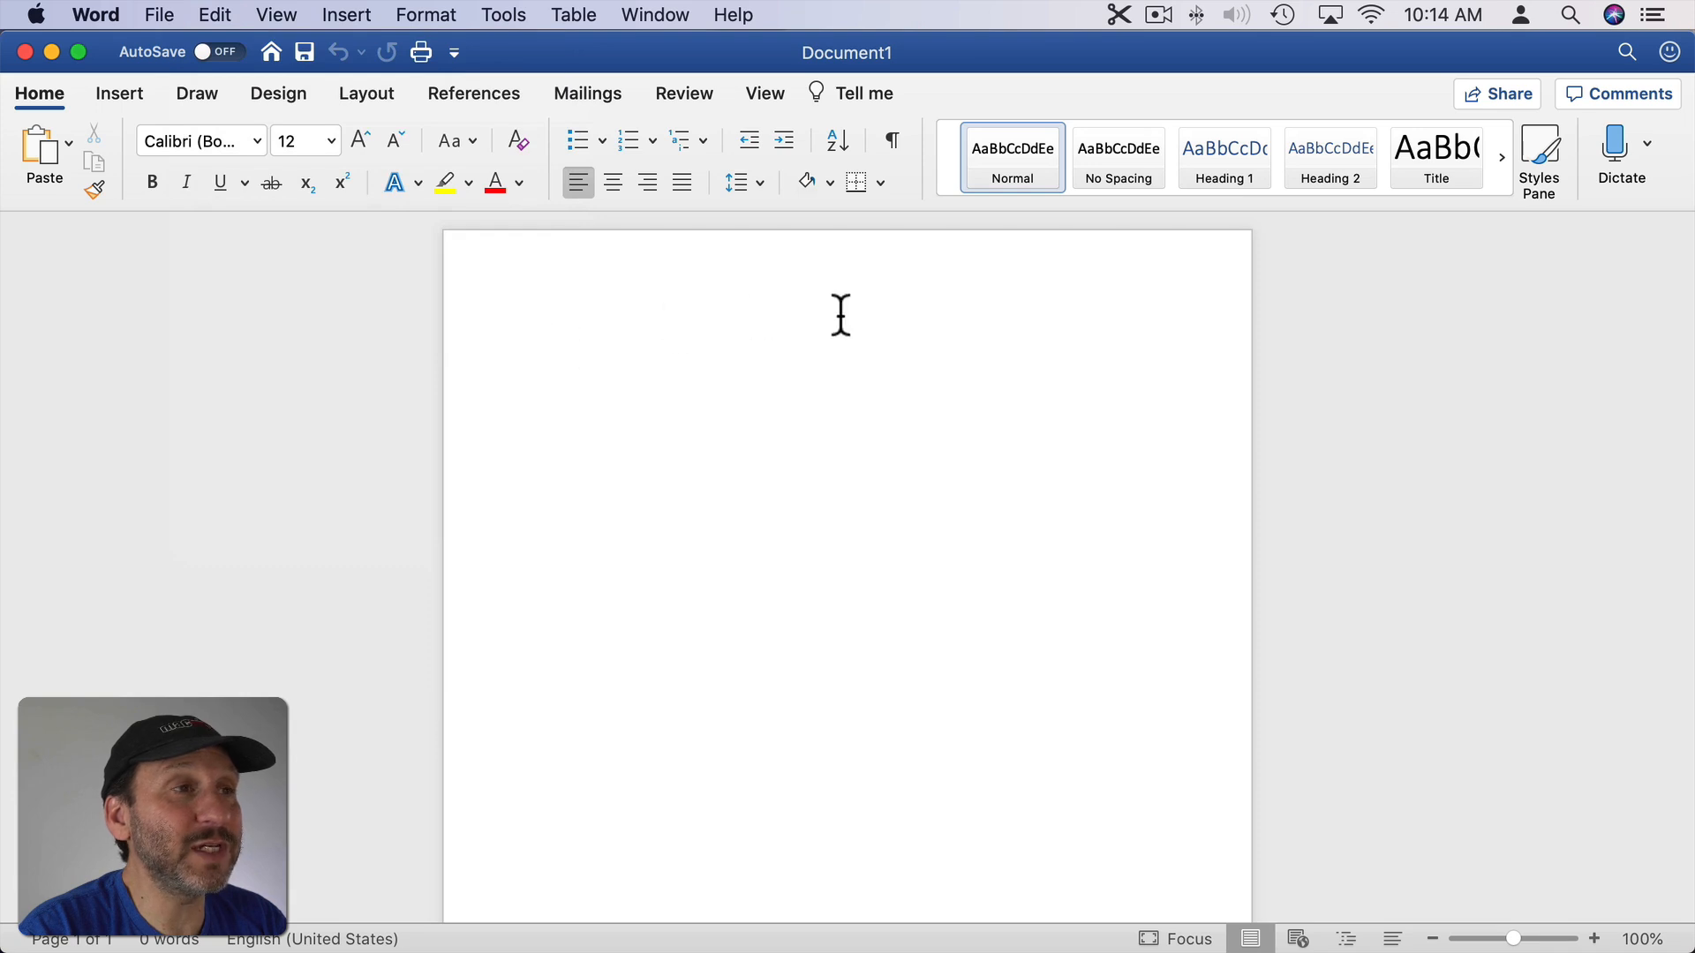
pyautogui.click(1614, 142)
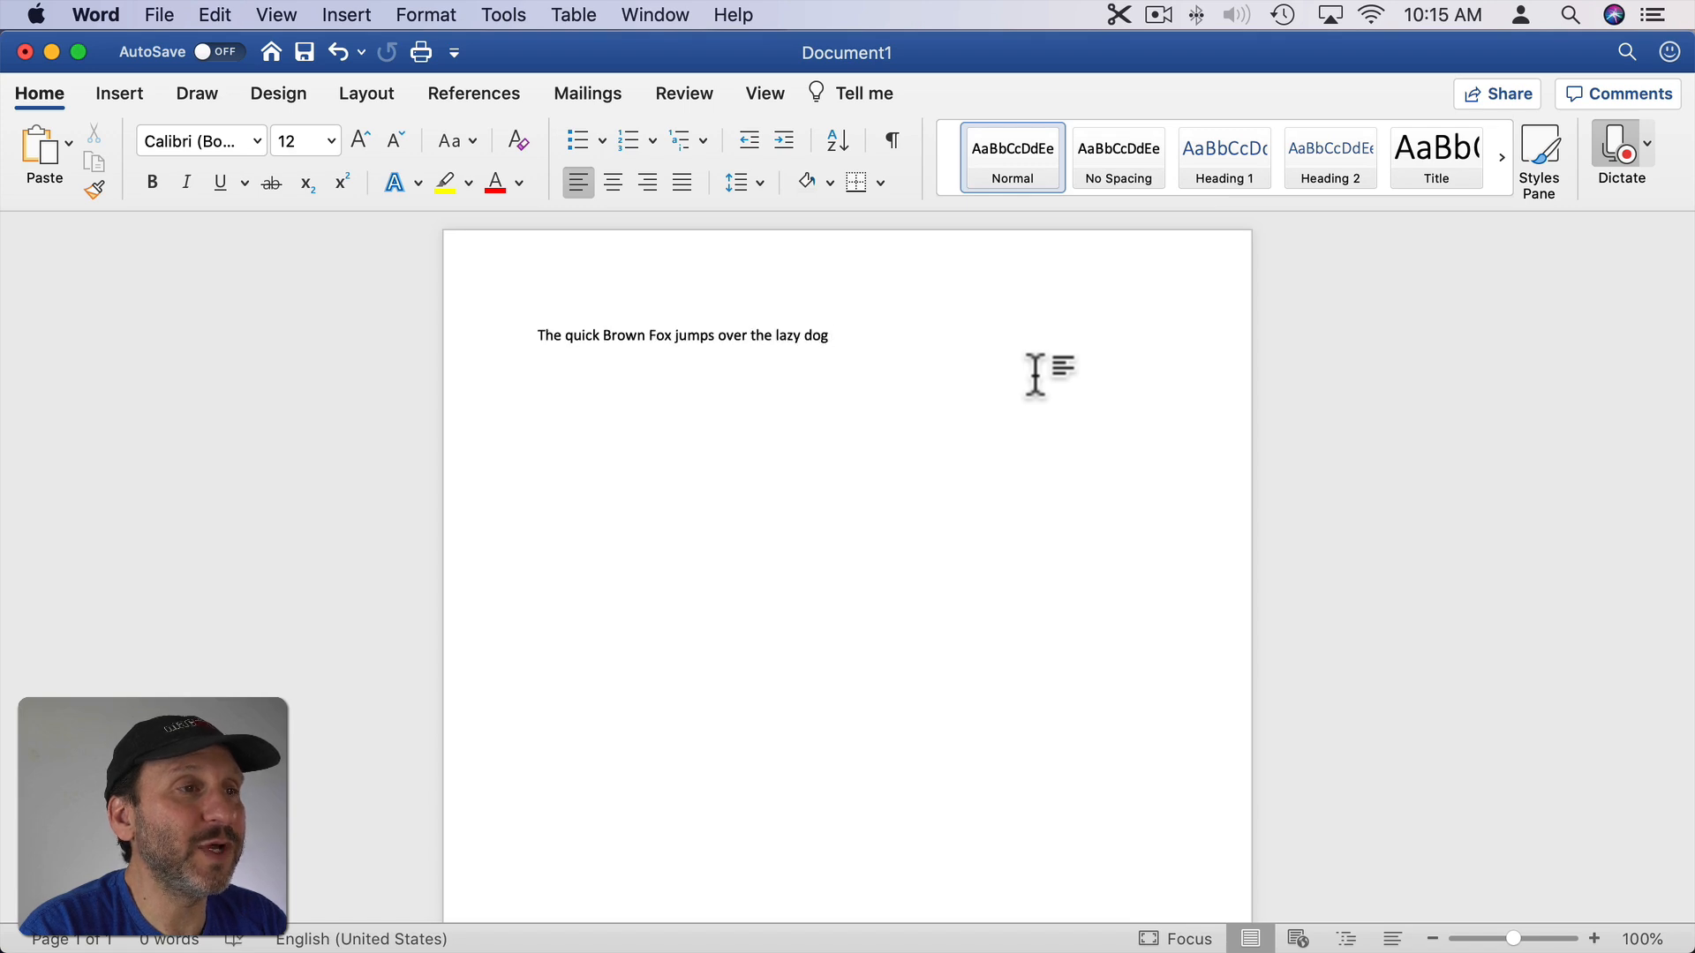
pyautogui.click(1619, 148)
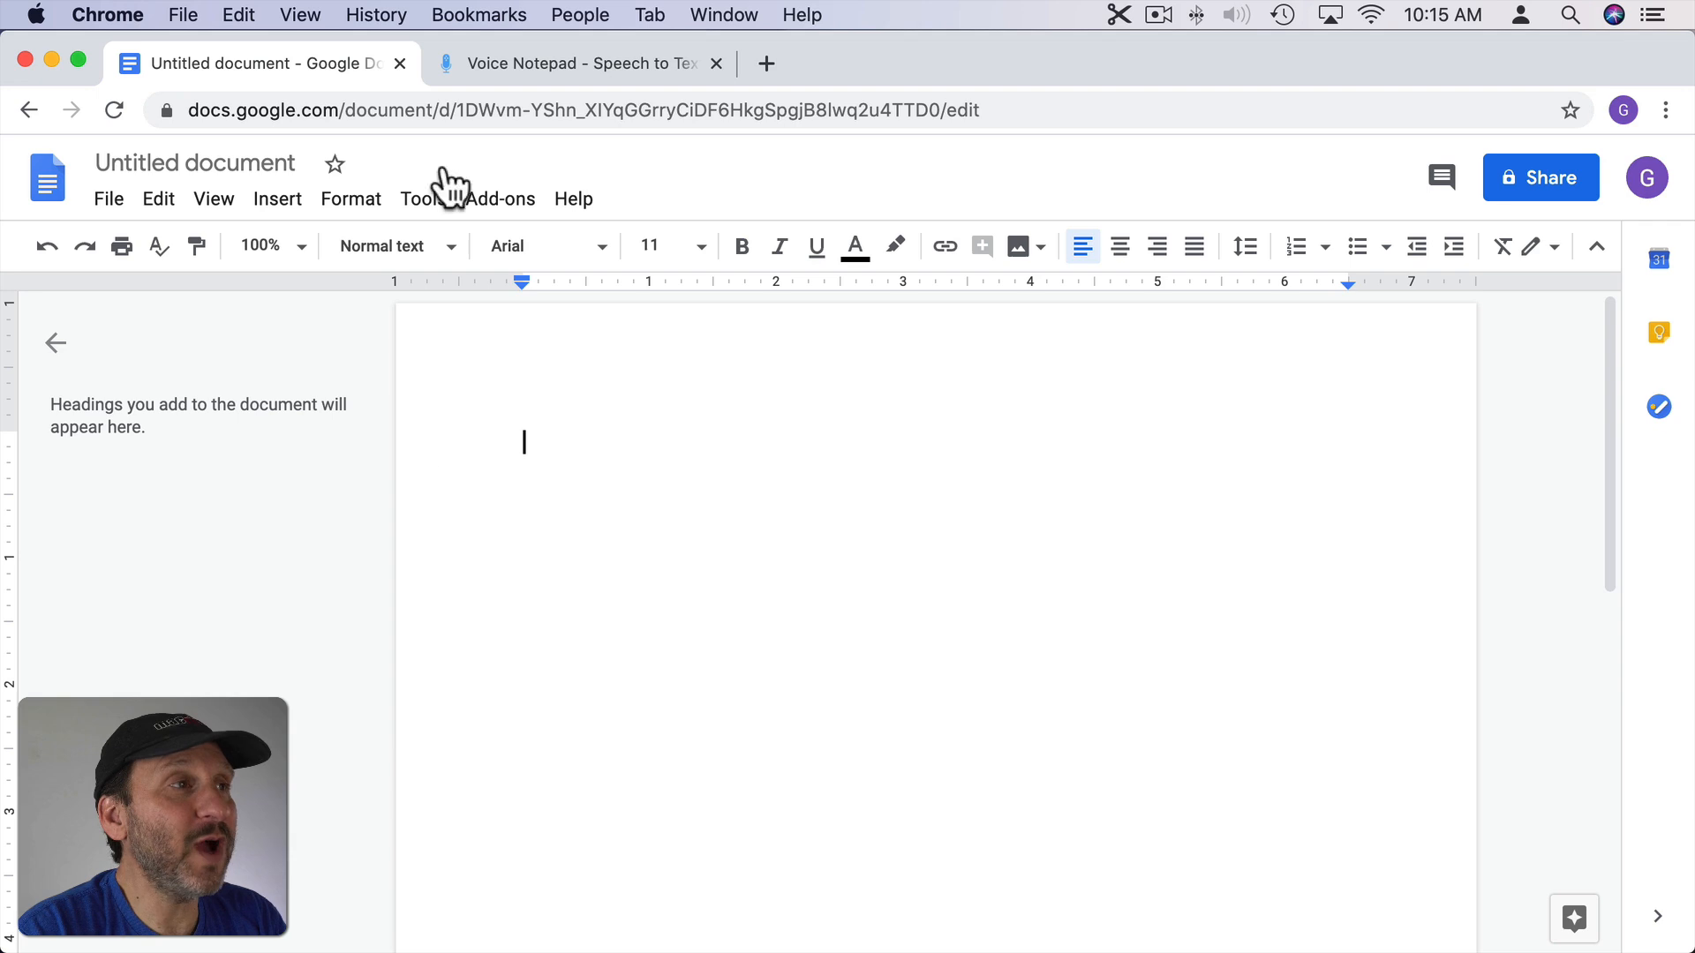
# Start Google Docs voice typing from the Tools list so the document is listening.
pyautogui.click(425, 200)
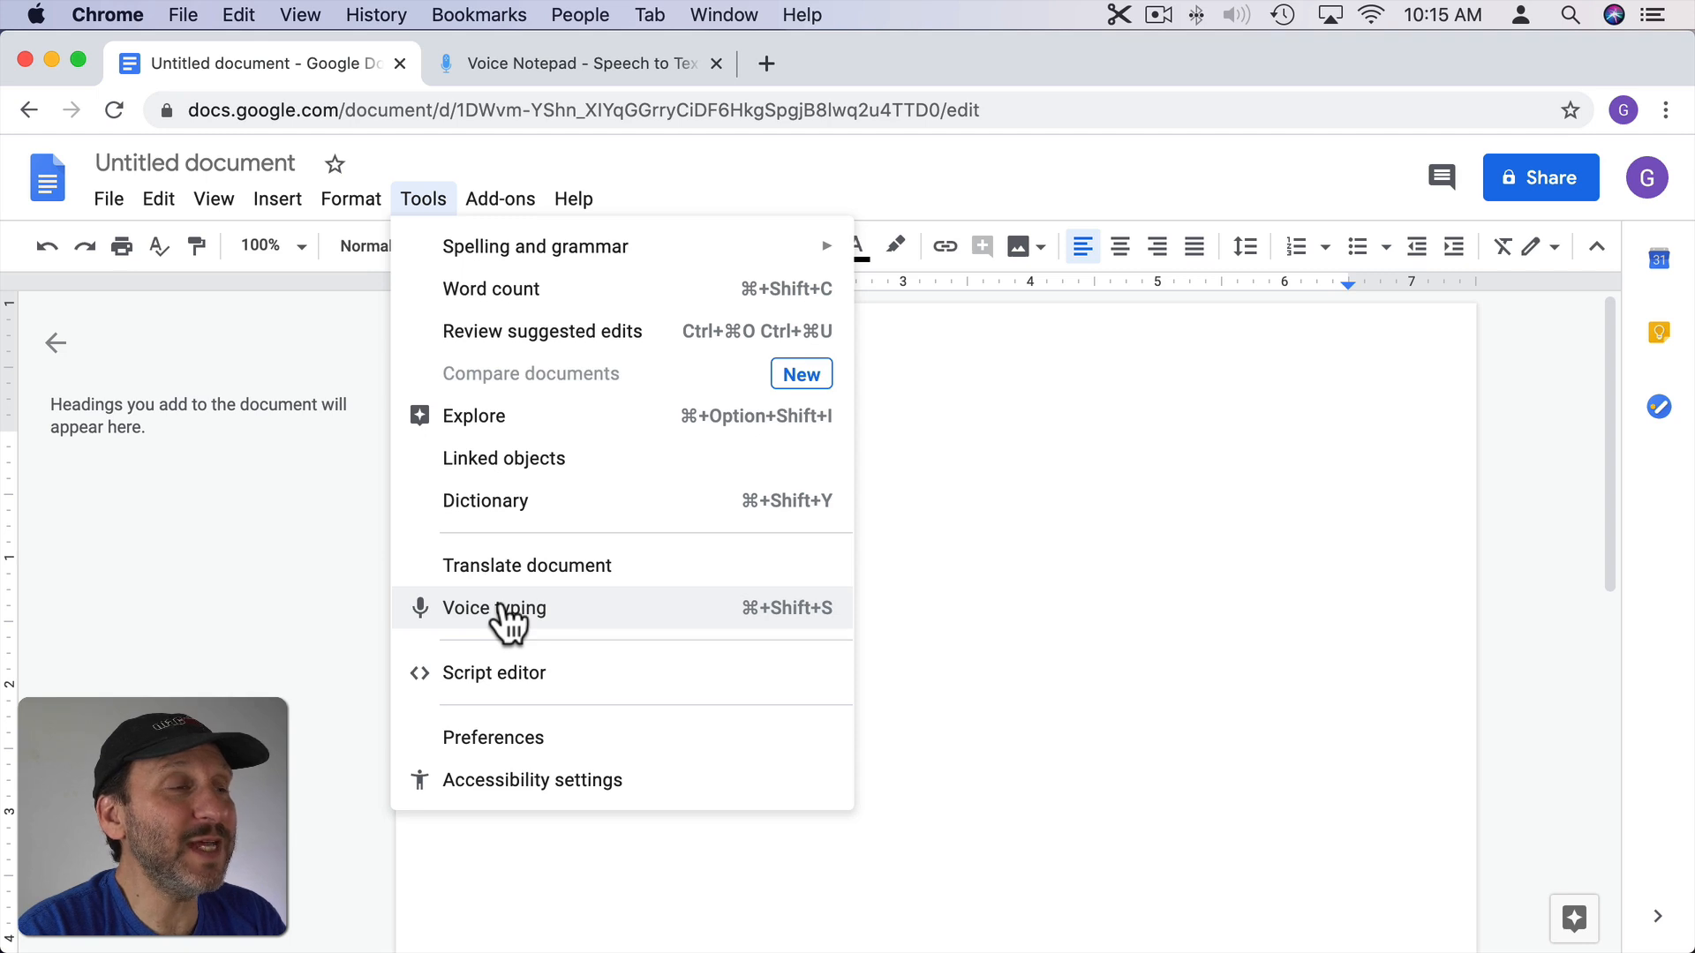
pyautogui.click(914, 481)
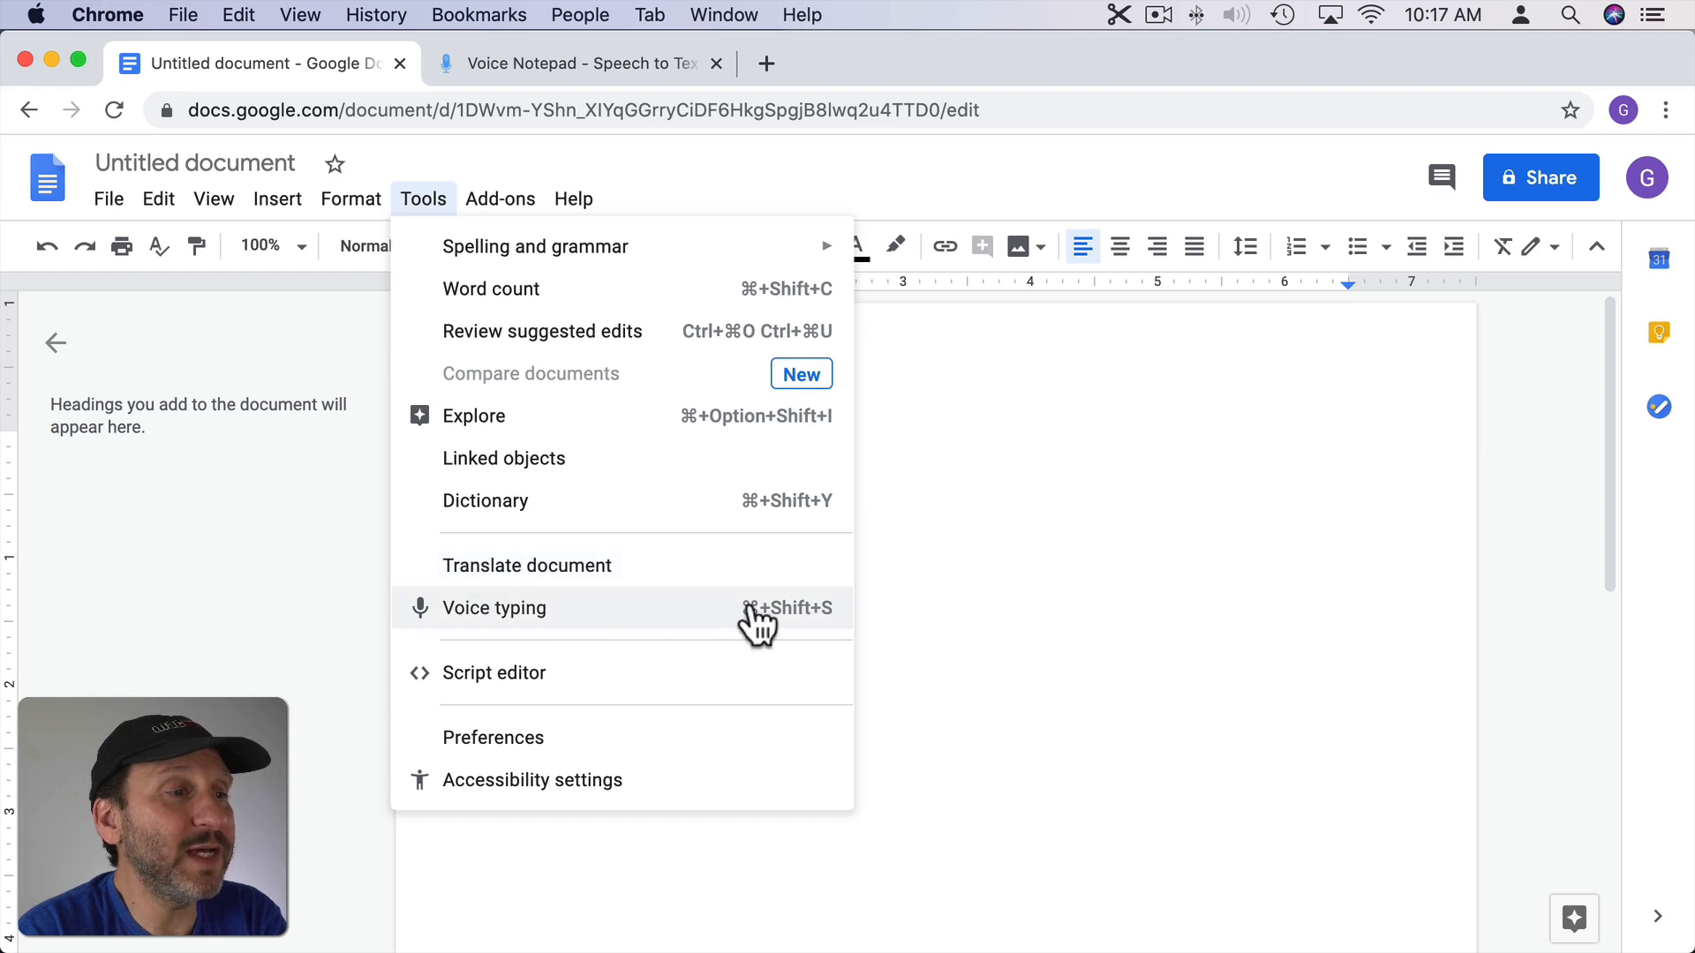
pyautogui.click(663, 613)
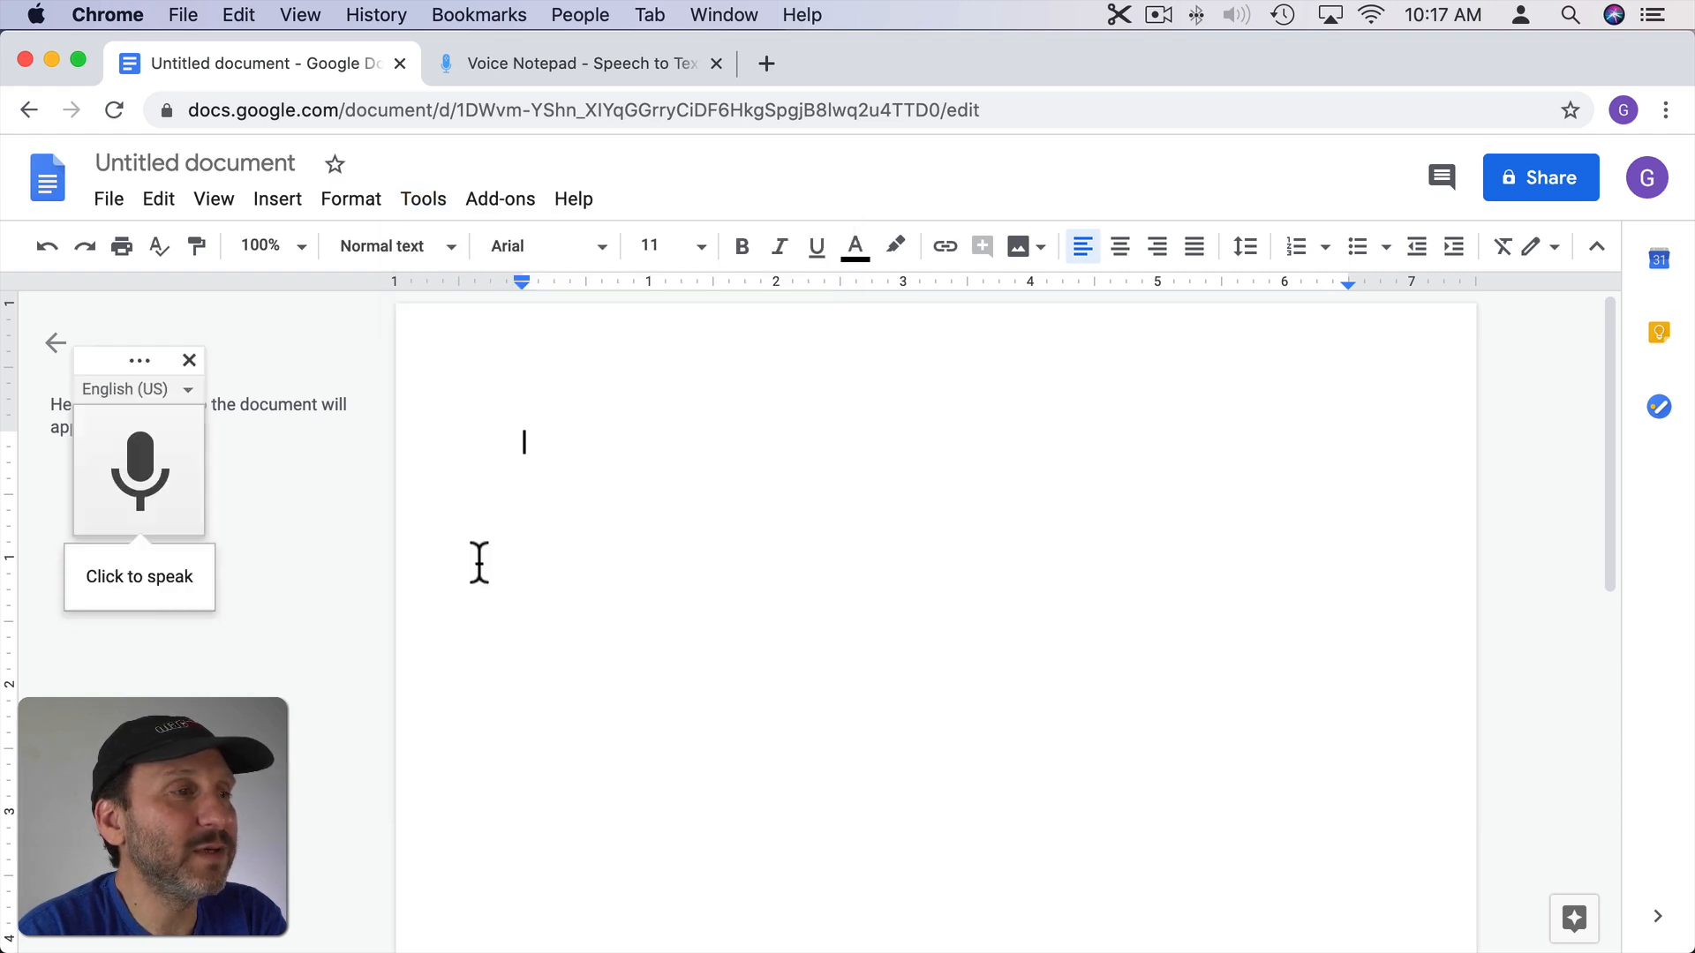
pyautogui.click(140, 471)
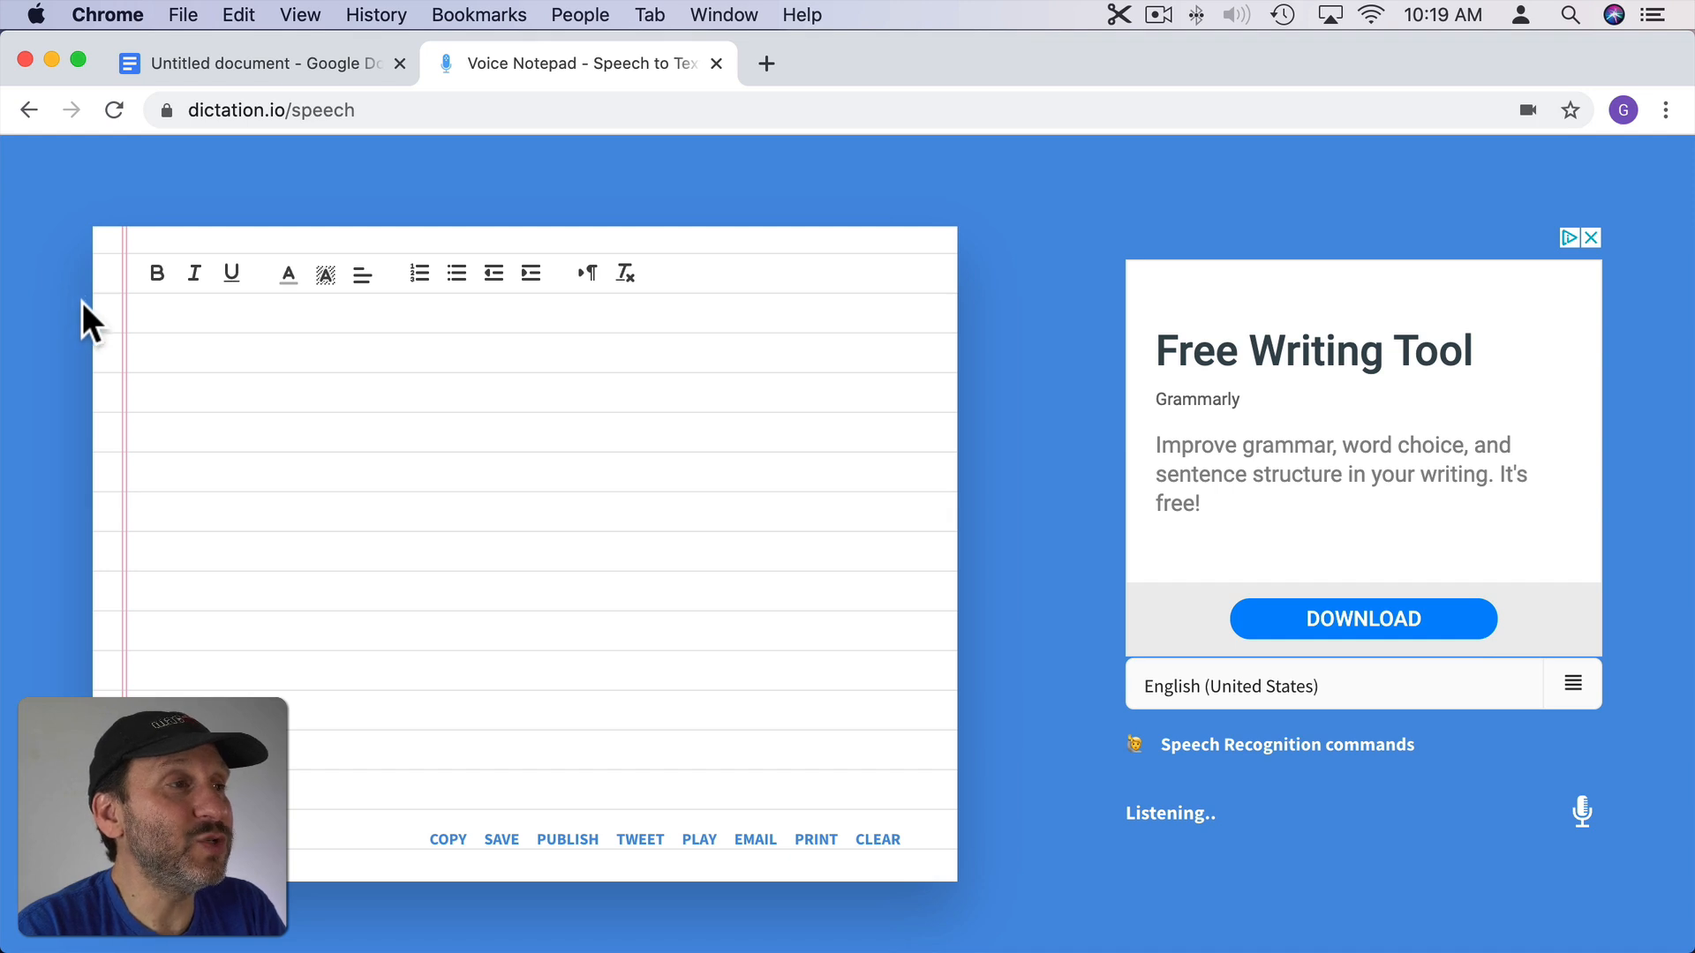
# Write and erase a test word 'Hello' in the Voice Notepad.
pyautogui.click(199, 331)
pyautogui.write('Hello')
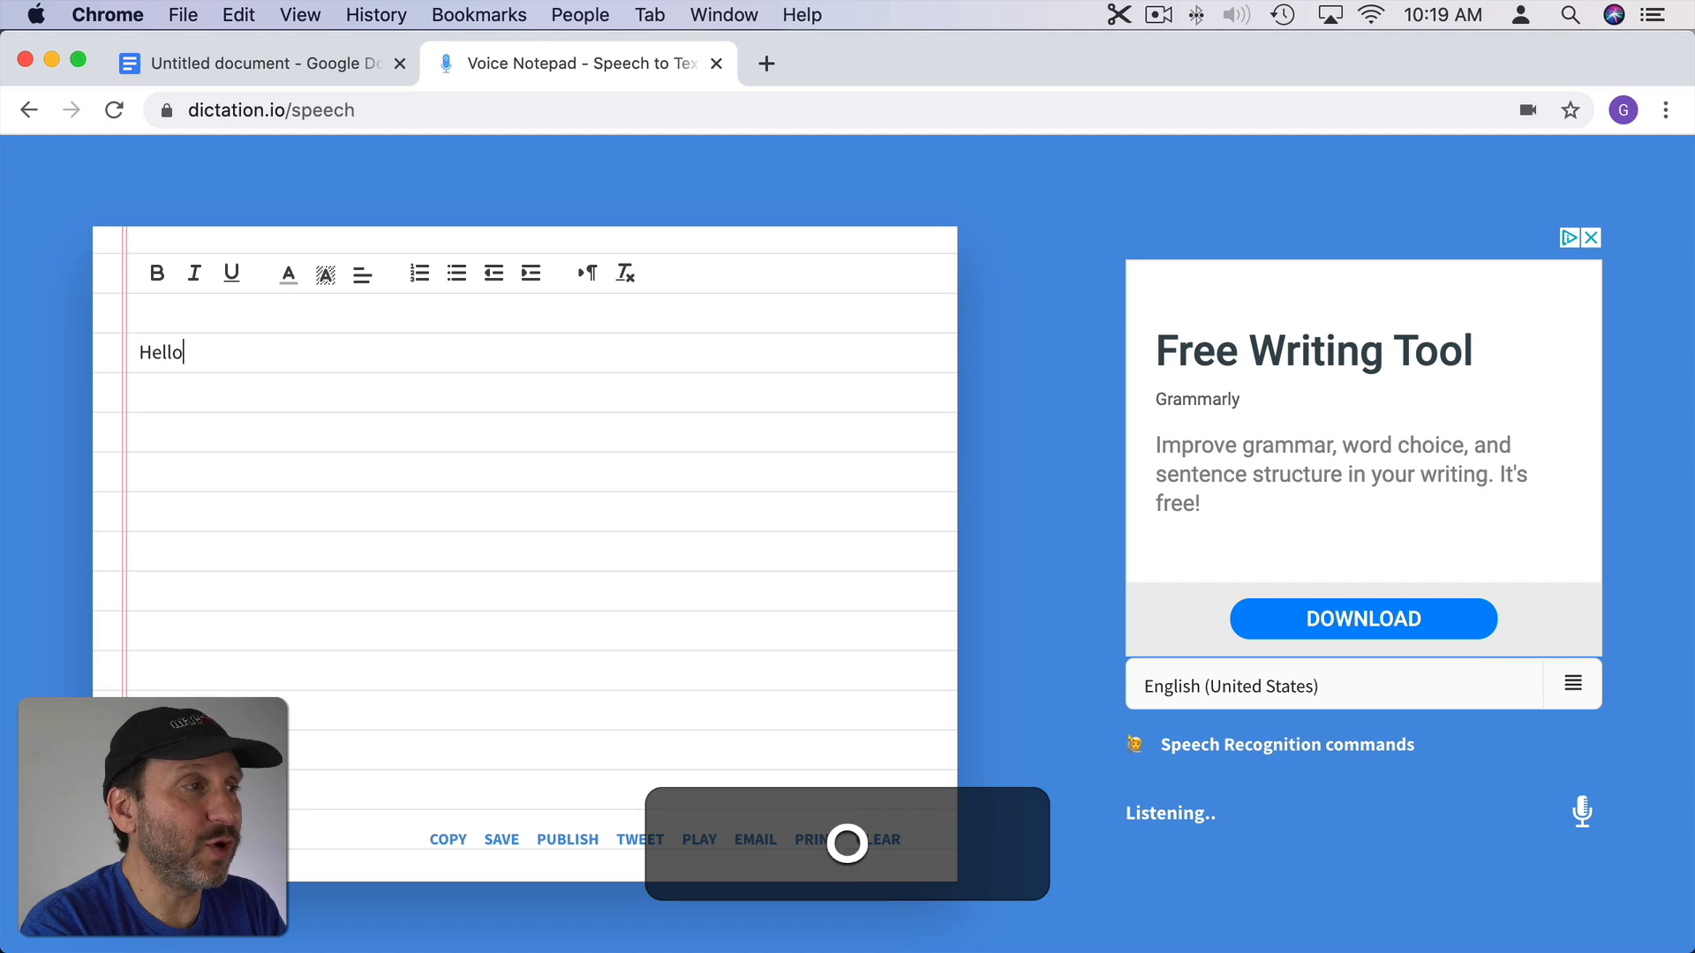
pyautogui.press('BackSpace')
pyautogui.press('BackSpace')
pyautogui.press('BackSpace')
pyautogui.press('BackSpace')
pyautogui.press('BackSpace')
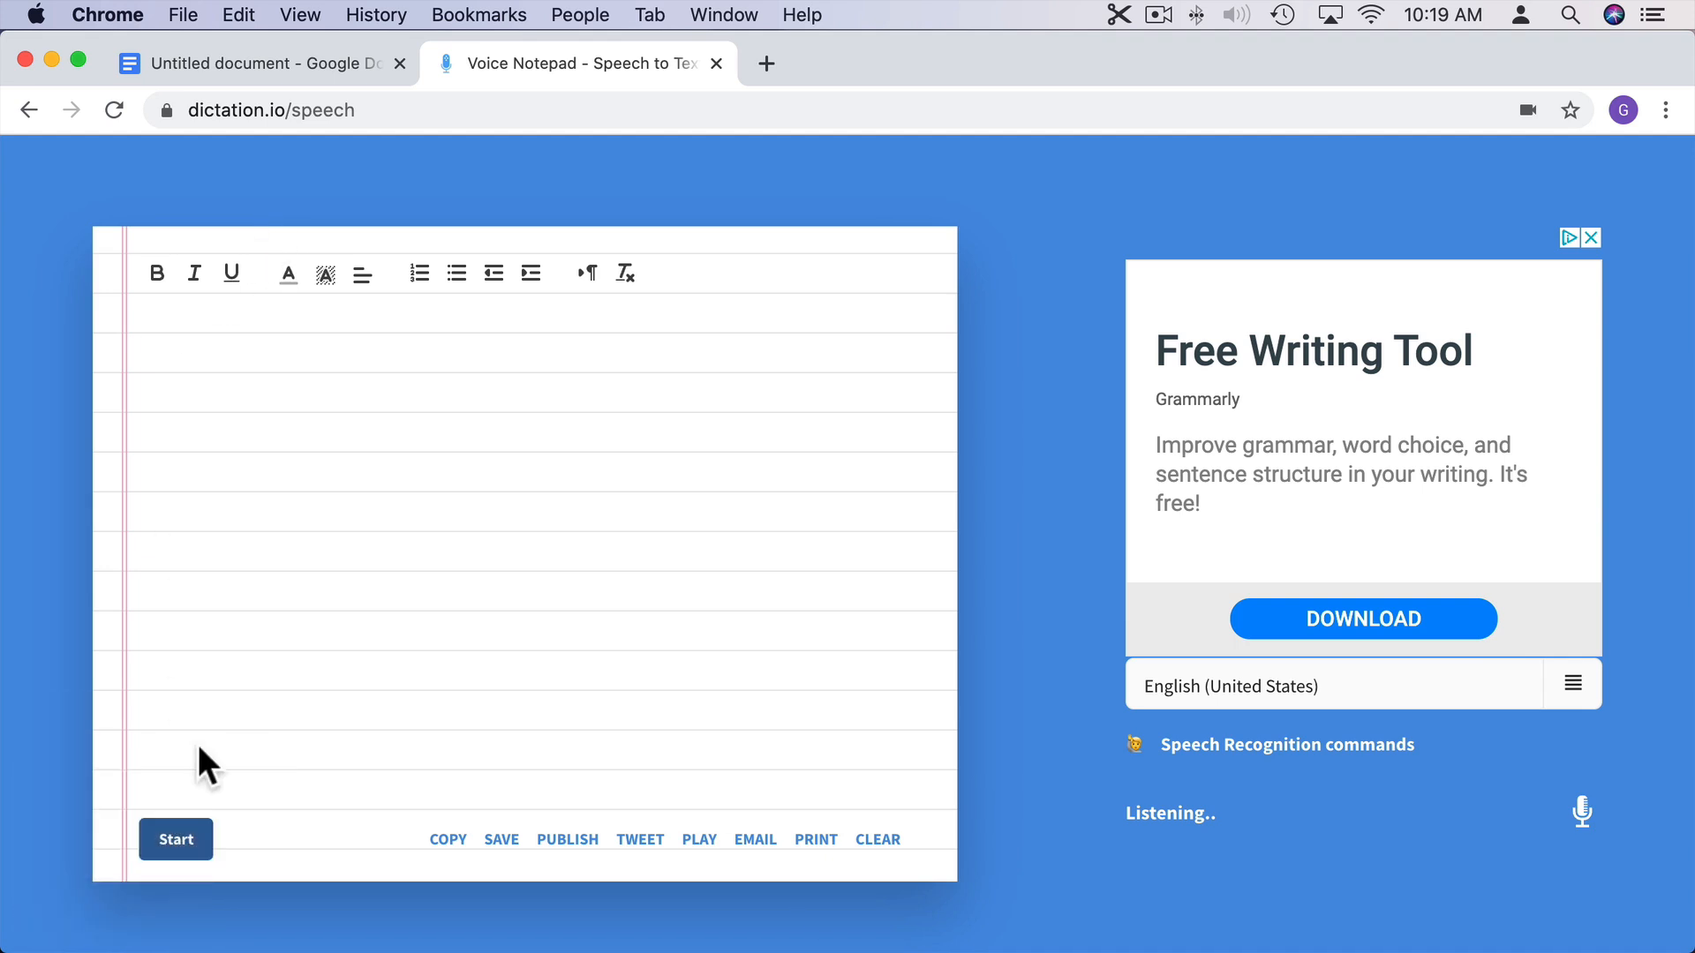
# Dictate 'the quick brown fox jumped over the lazy dog.' and select the resulting line.
pyautogui.click(175, 843)
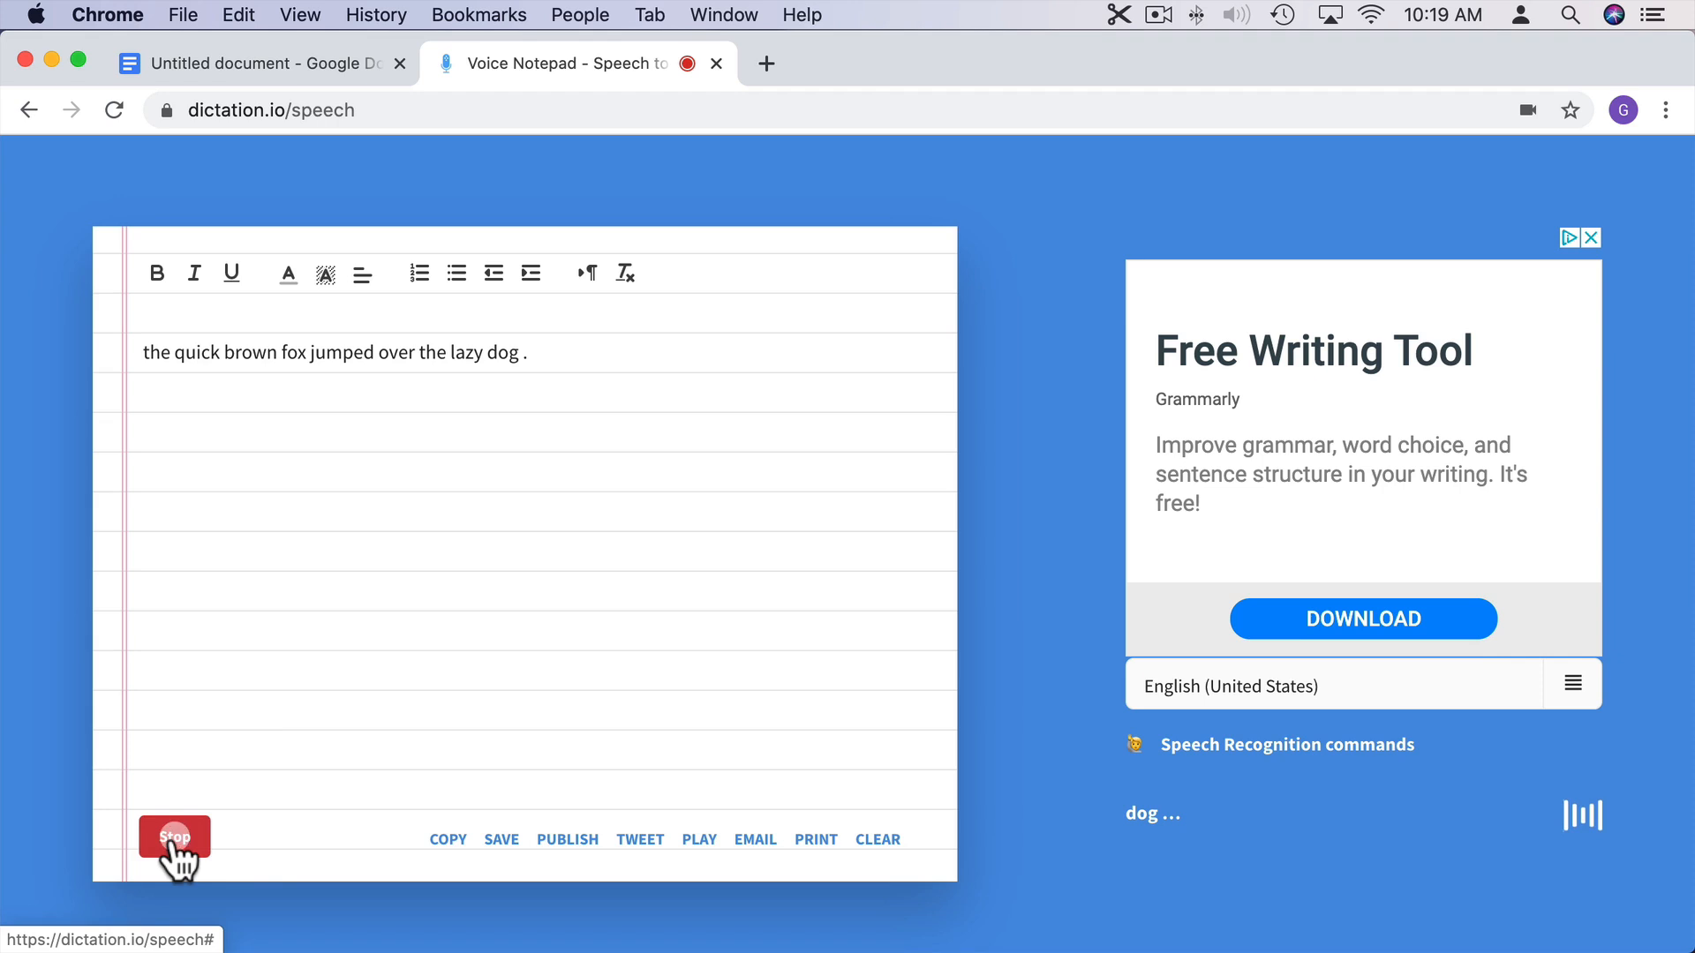
pyautogui.click(176, 840)
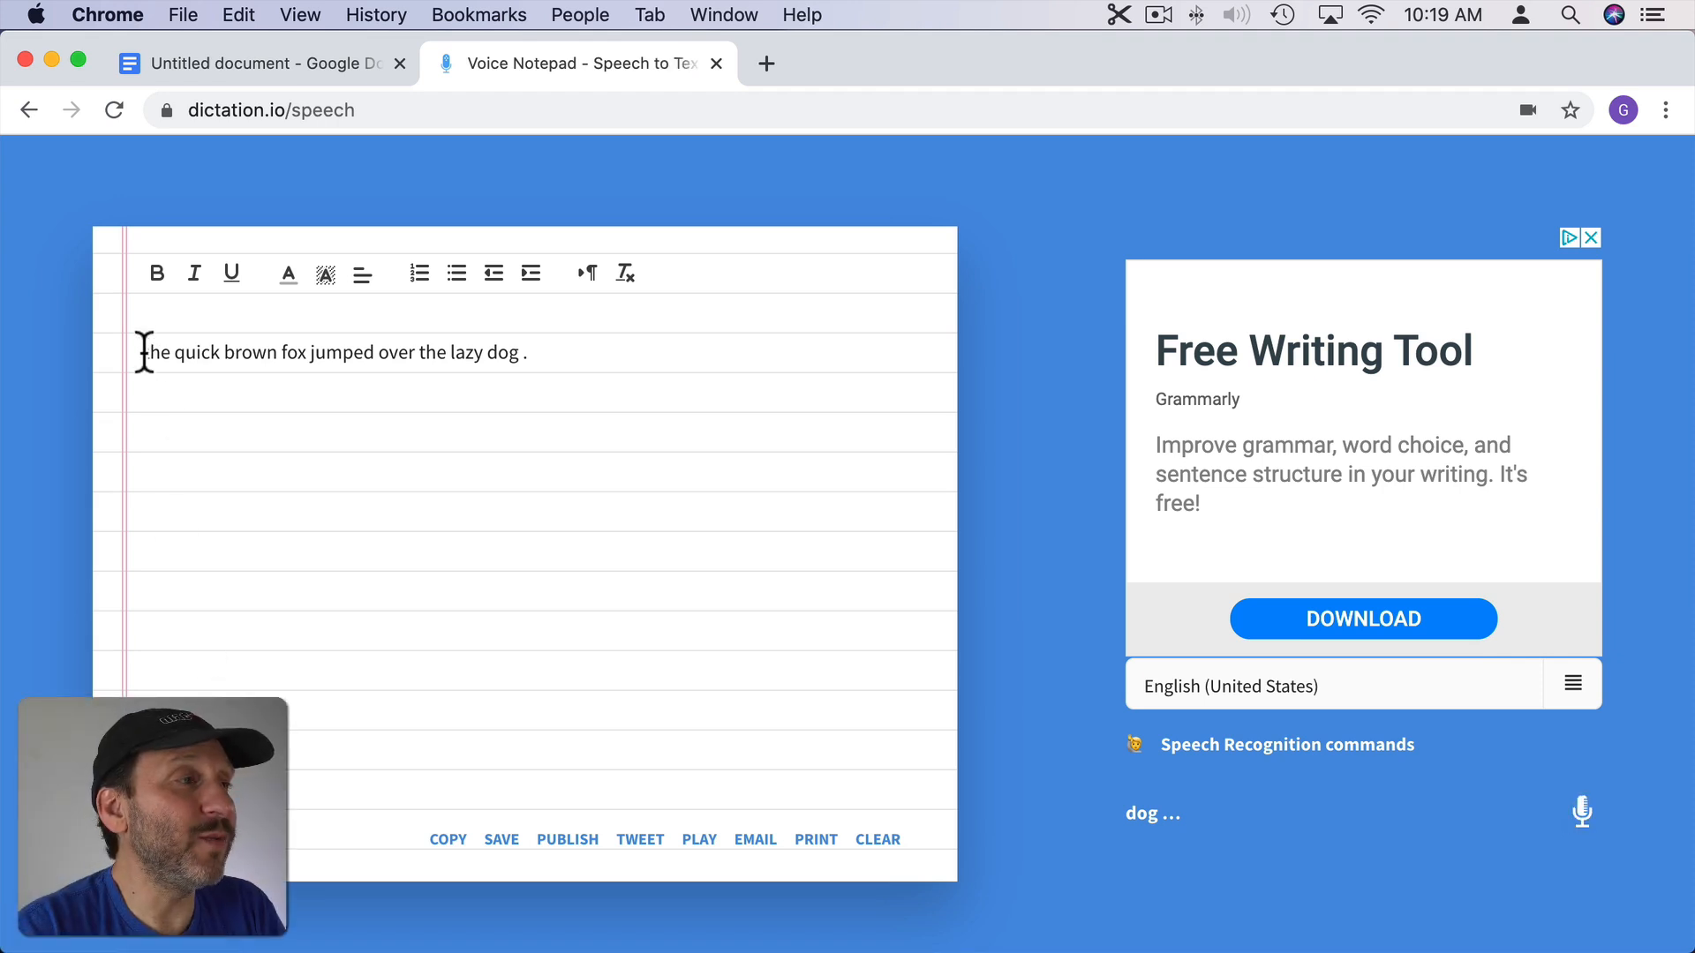
pyautogui.moveTo(145, 353); pyautogui.dragTo(595, 353)
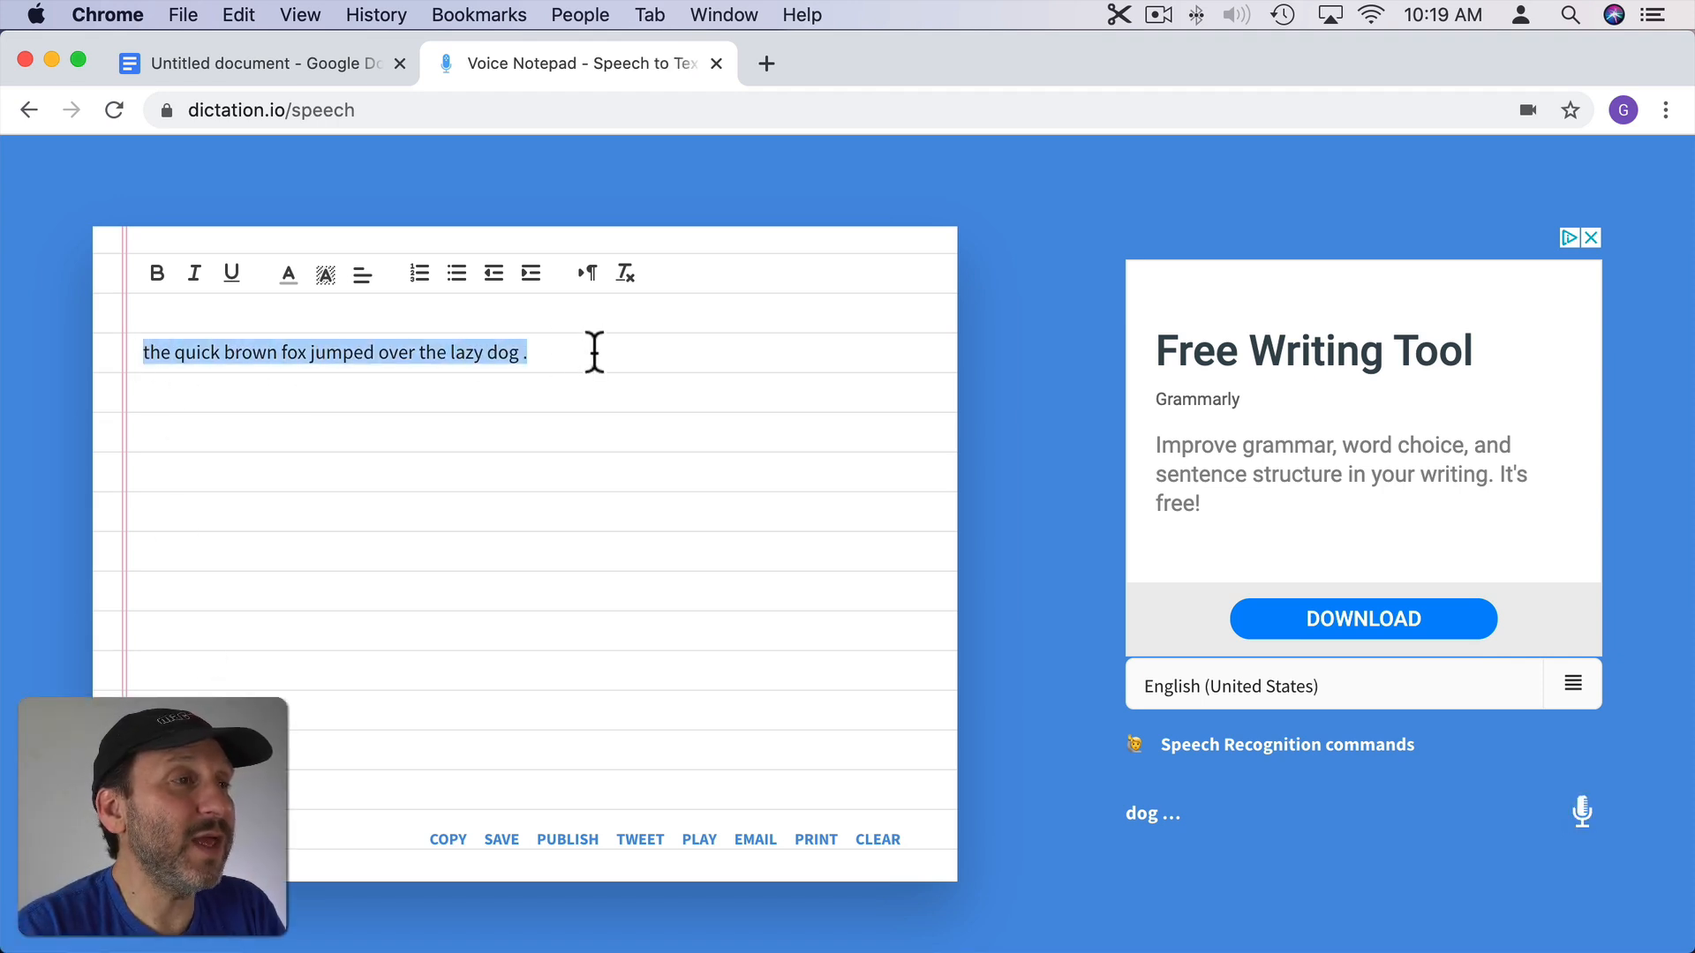